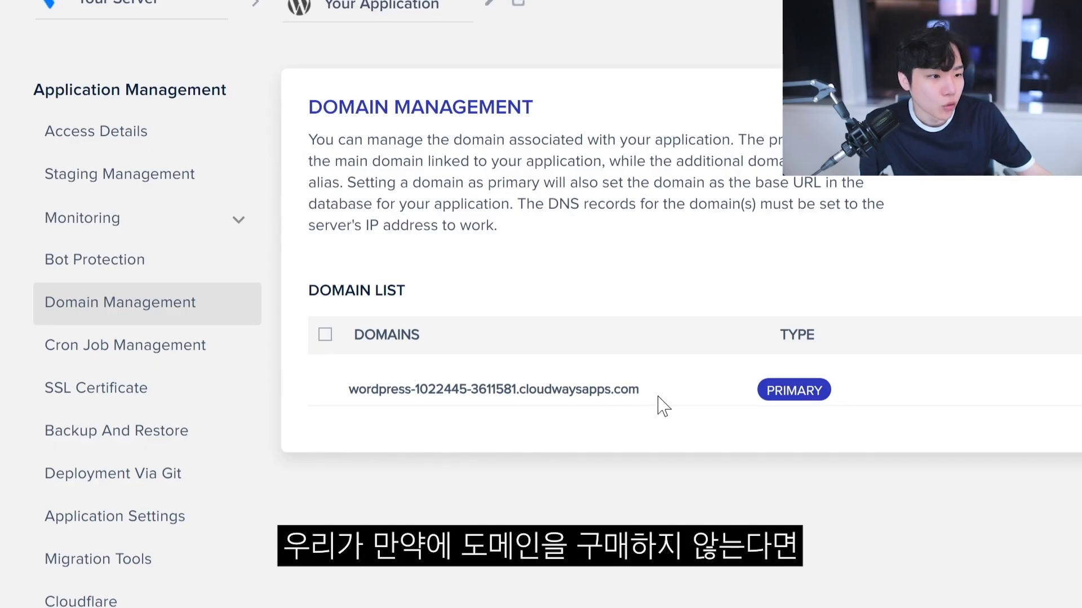
{"action": "left_click_drag", "start_coordinate": [659, 401], "coordinate": [321, 401]}
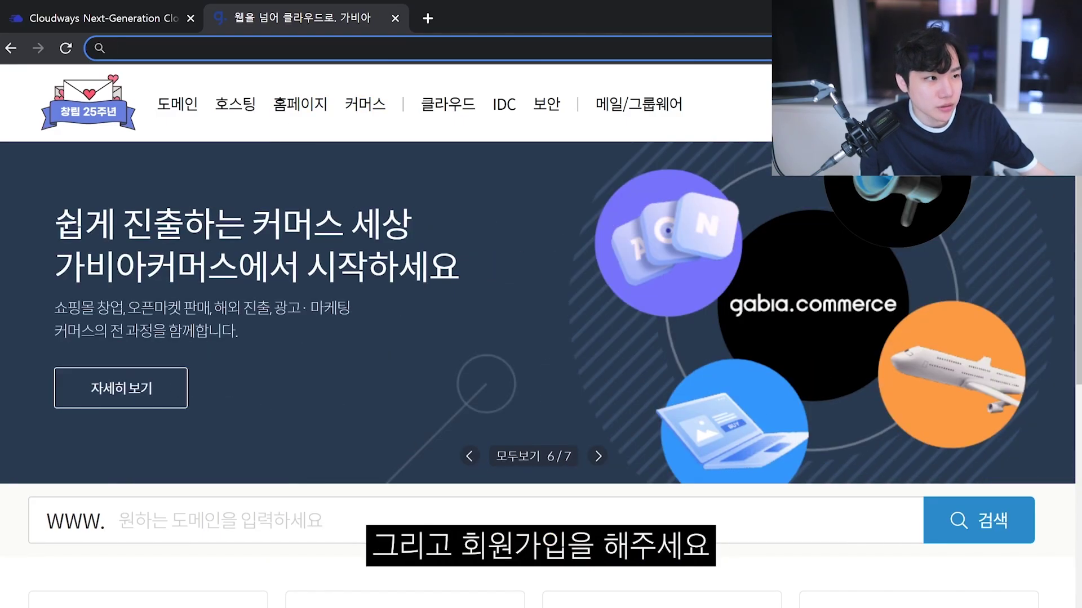
Search for the domain roalnamblog.co.kr from the Gabia home page.
{"action": "left_click", "coordinate": [1008, 104]}
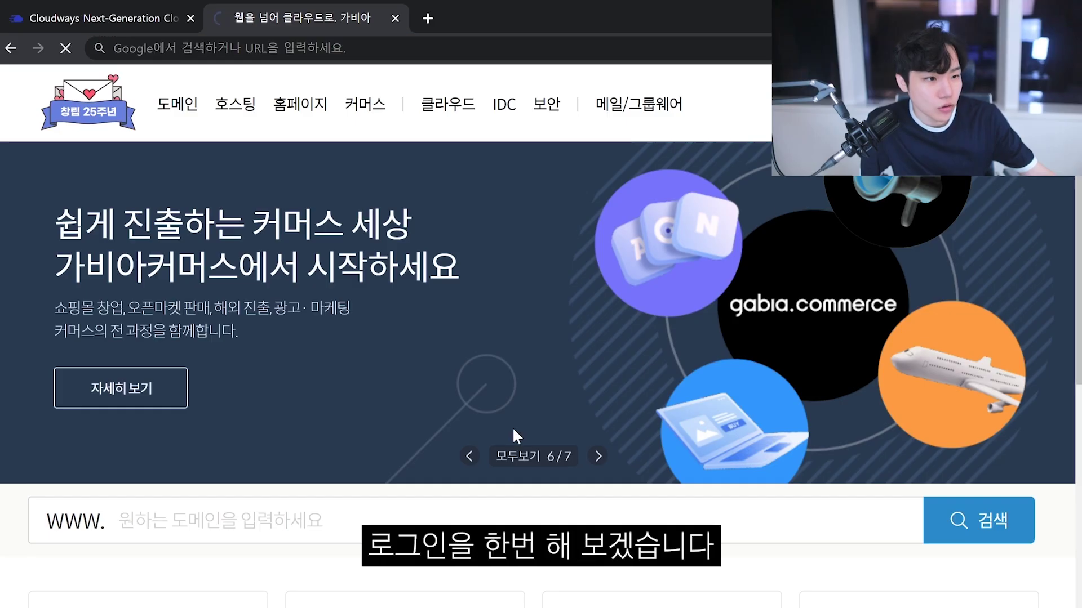
{"action": "key", "text": "alt+Left"}
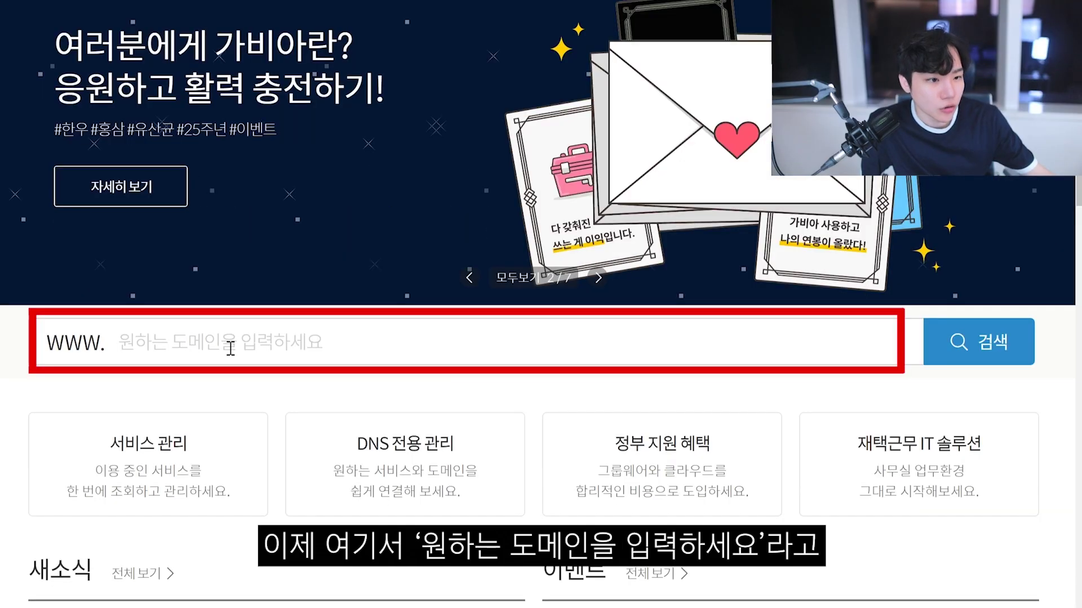
{"action": "left_click", "coordinate": [377, 355]}
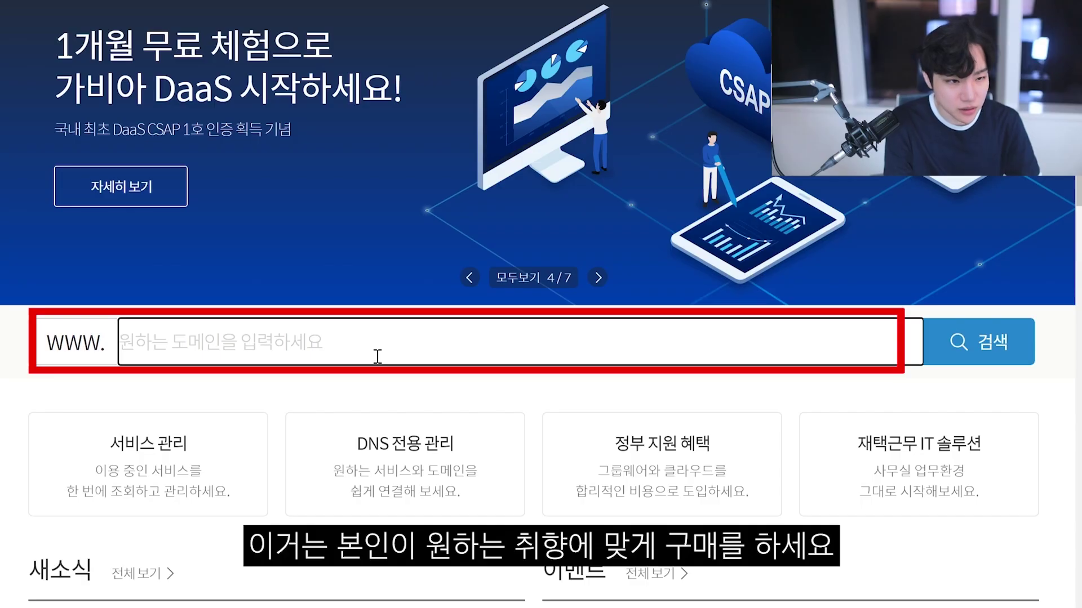
{"action": "type", "text": "roal"}
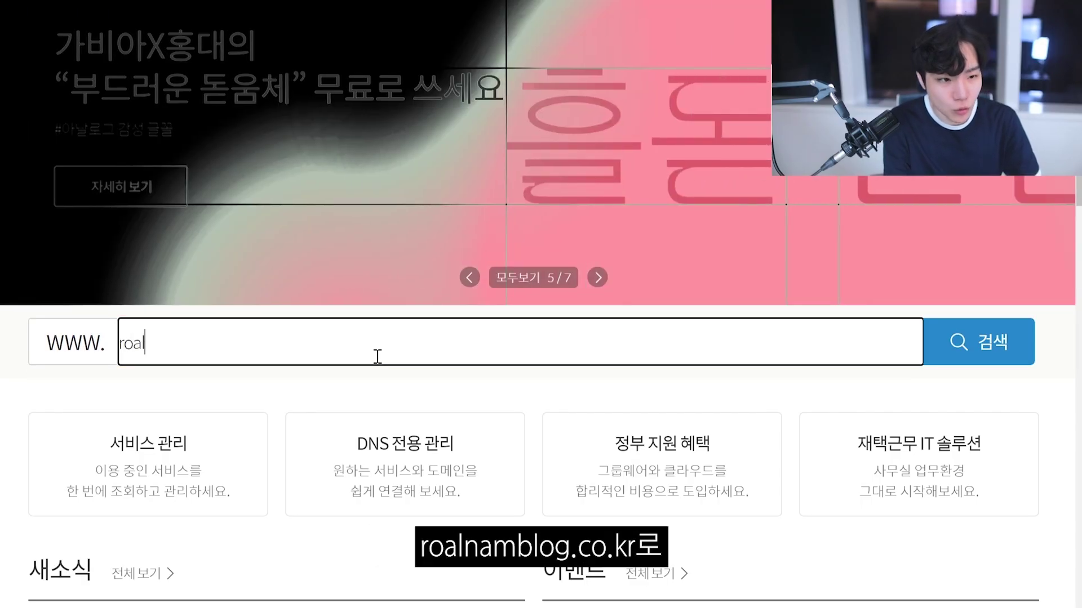
{"action": "type", "text": "namblog.co.kr"}
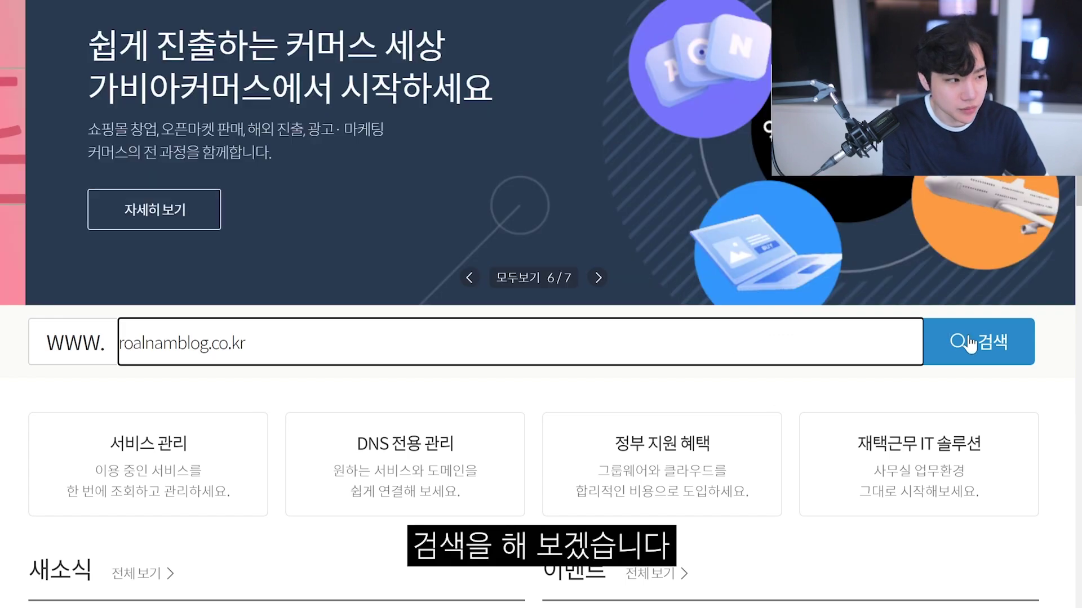
{"action": "left_click", "coordinate": [969, 343]}
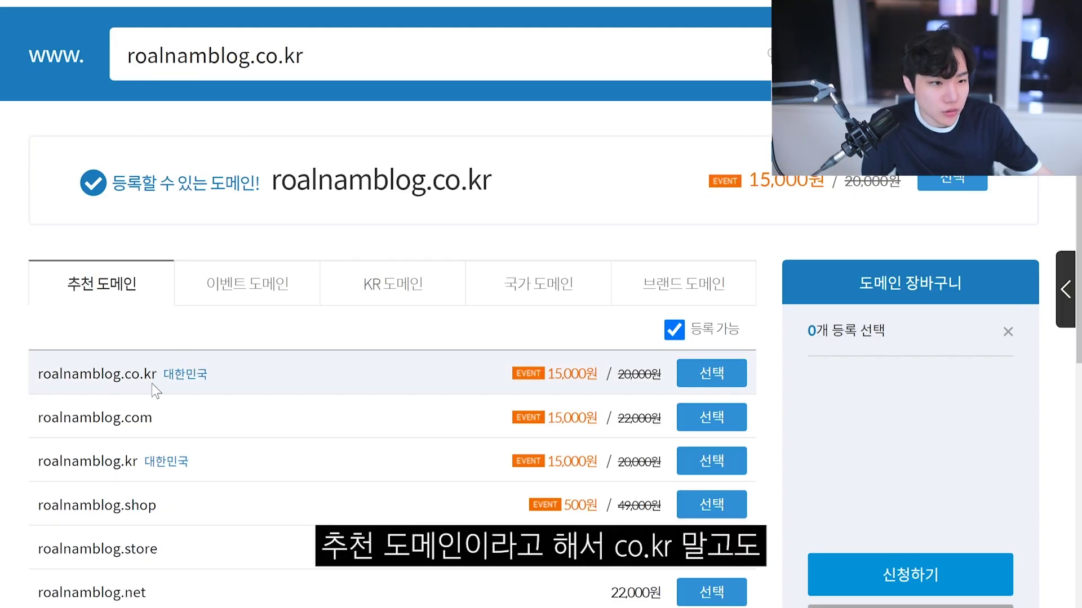
Choose roalnamblog.co.kr from the recommended domains and proceed to its registration form.
{"action": "left_click_drag", "start_coordinate": [156, 374], "coordinate": [127, 376]}
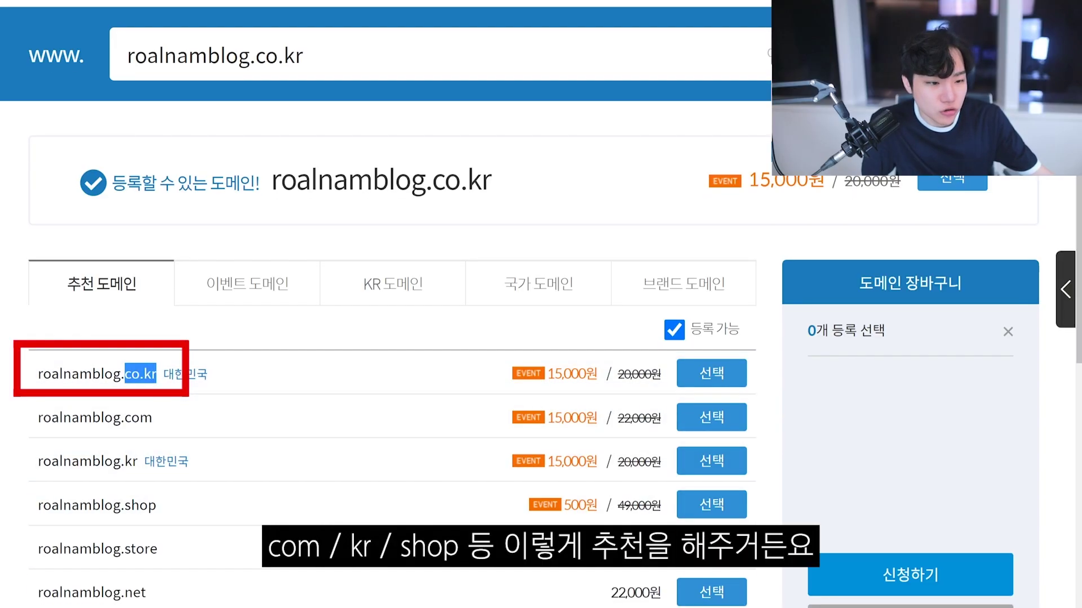
{"action": "left_click", "coordinate": [266, 385]}
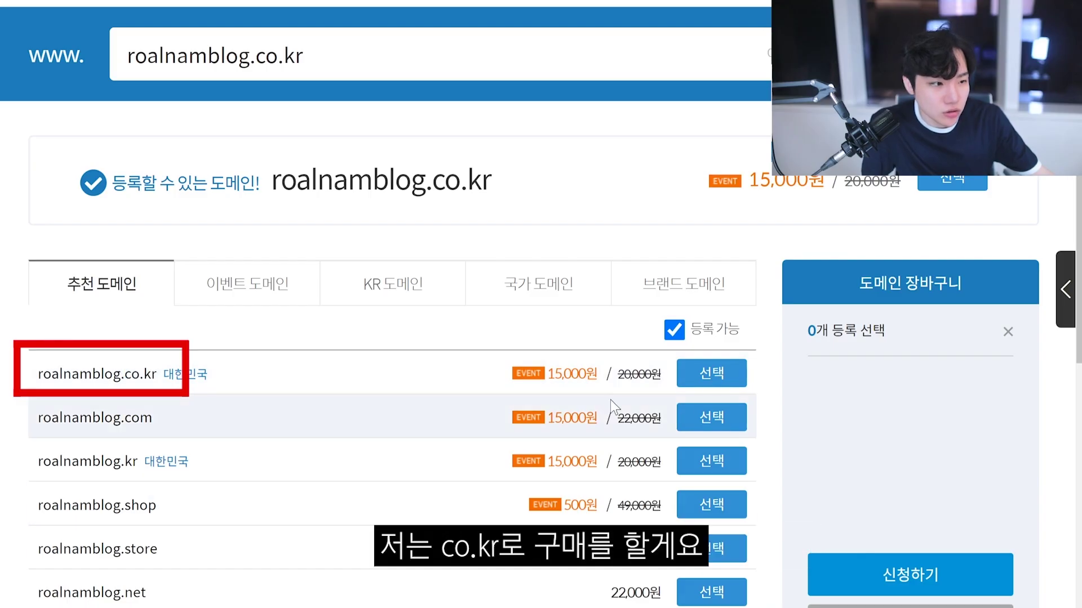
{"action": "left_click", "coordinate": [701, 381]}
{"action": "scroll", "coordinate": [477, 218], "scroll_direction": "down", "scroll_amount": 2}
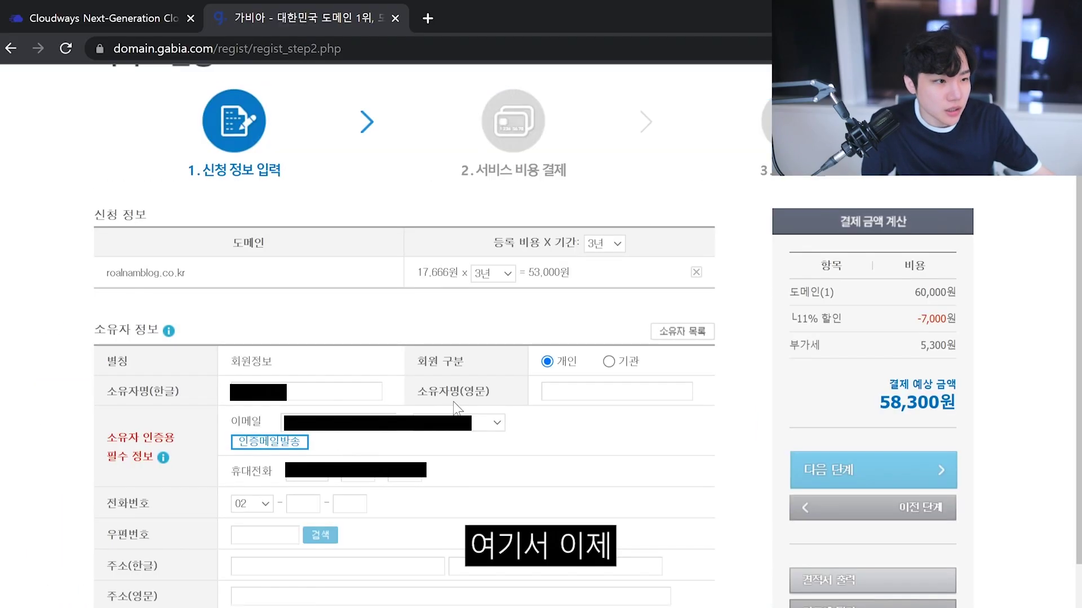
Complete the owner information with the owner's English name and street address, and send the verification email.
{"action": "left_click", "coordinate": [574, 399]}
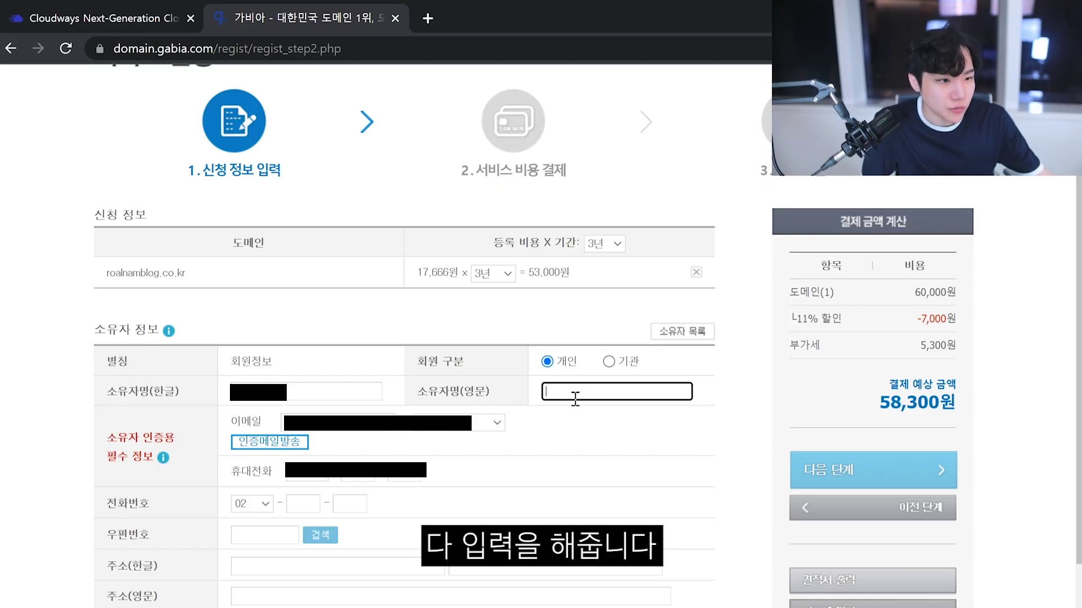
{"action": "left_click", "coordinate": [287, 443]}
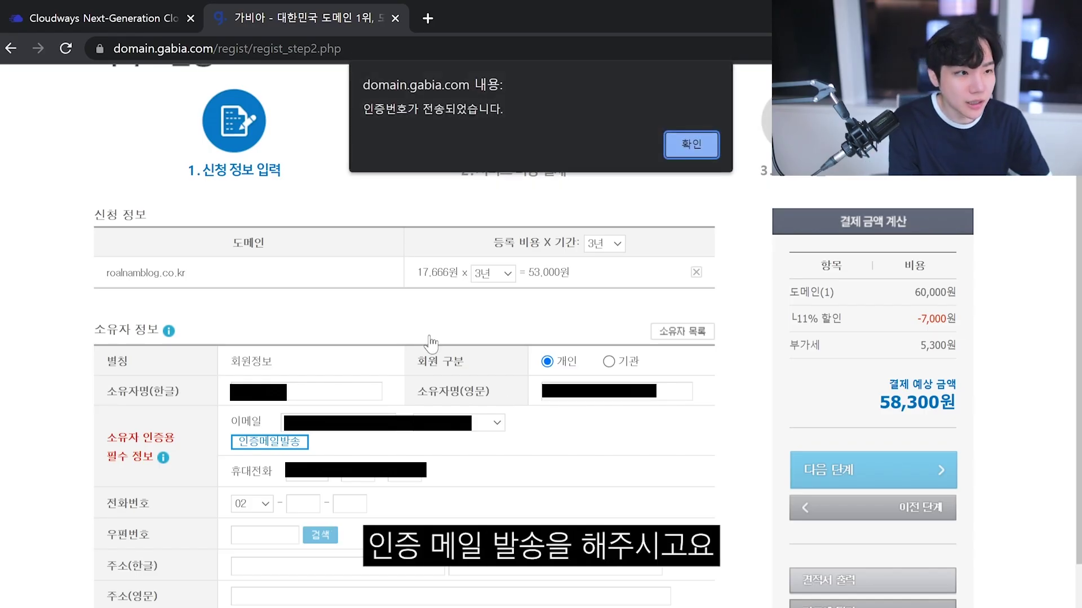
{"action": "key", "text": "Return"}
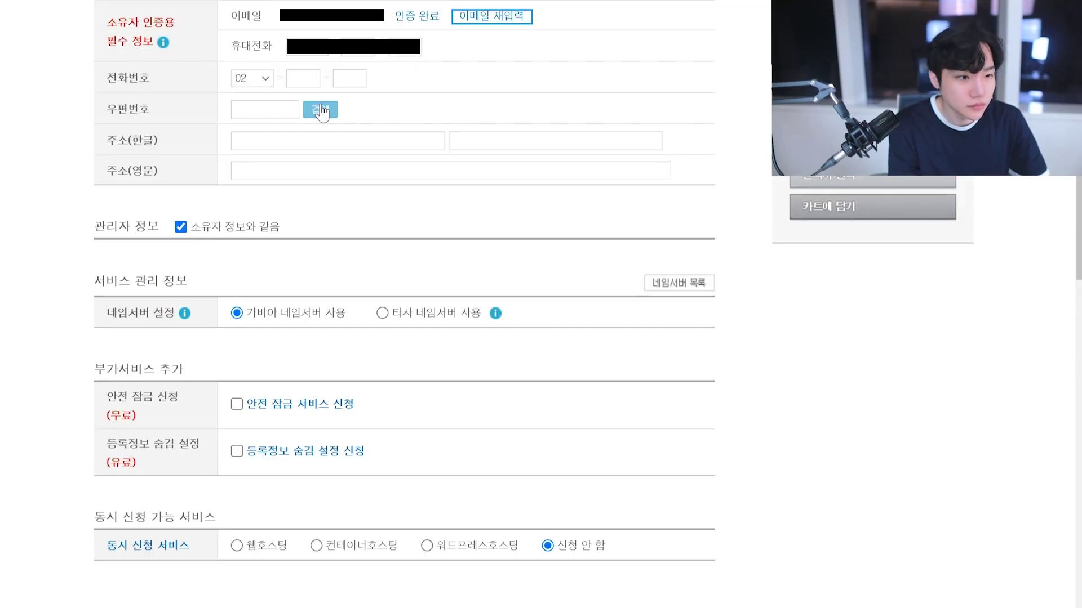
{"action": "left_click", "coordinate": [322, 111]}
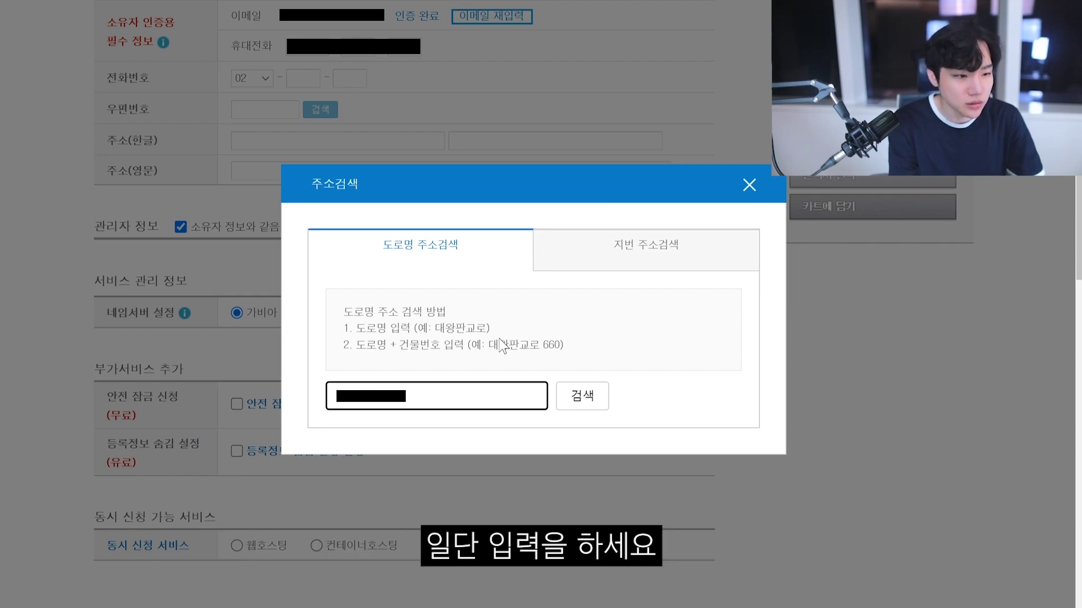
{"action": "left_click", "coordinate": [574, 406]}
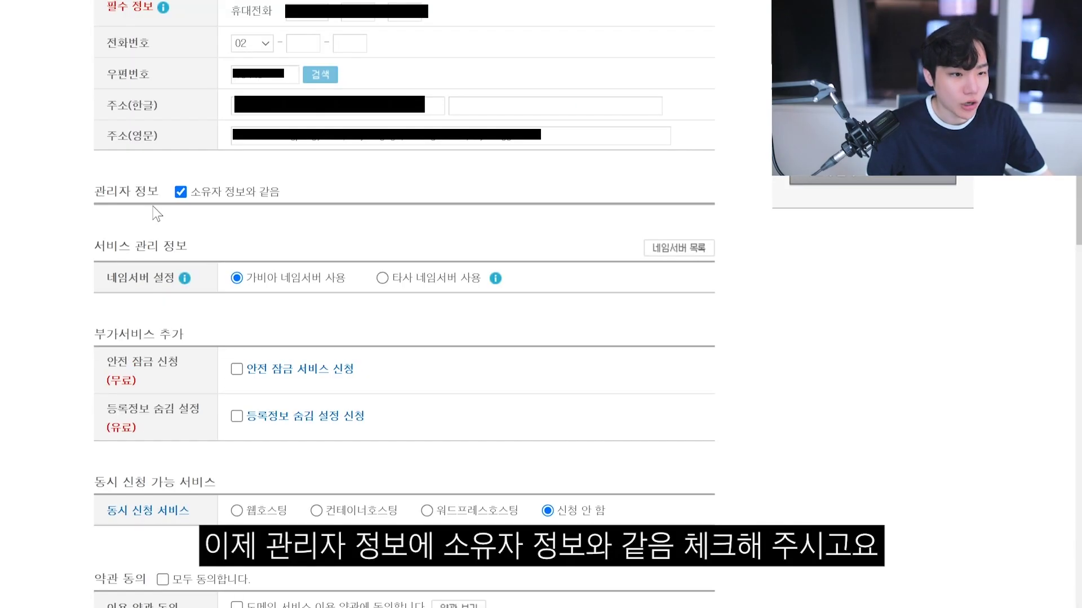
Agree to all the terms and continue the one-year registration of roalnamblog.co.kr to the payment stage.
{"action": "scroll", "coordinate": [197, 180], "scroll_direction": "down", "scroll_amount": 2}
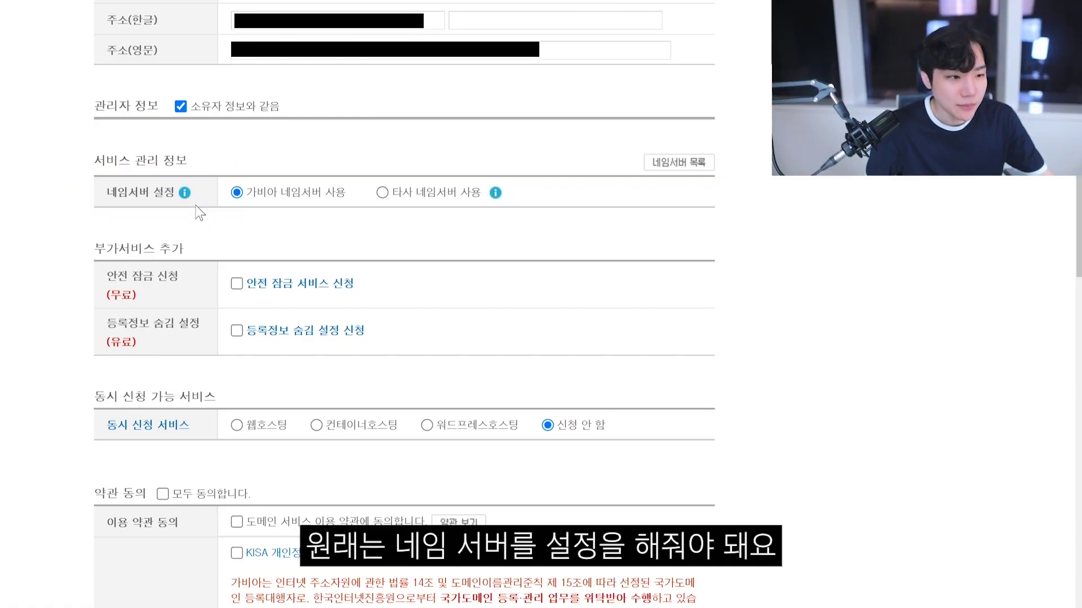
{"action": "scroll", "coordinate": [202, 217], "scroll_direction": "up", "scroll_amount": 2}
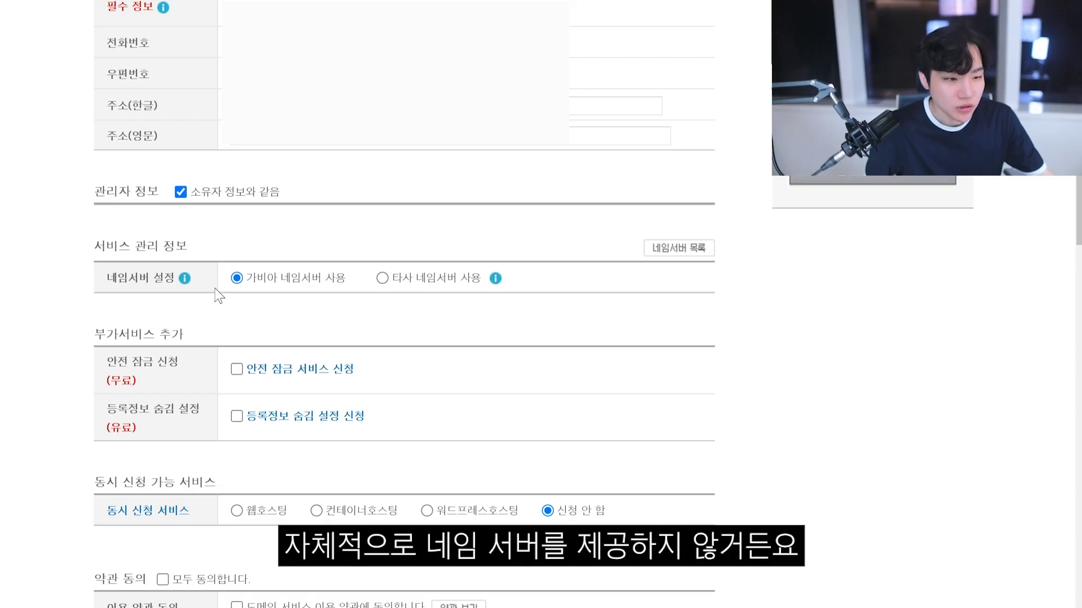
{"action": "scroll", "coordinate": [214, 289], "scroll_direction": "down", "scroll_amount": 2}
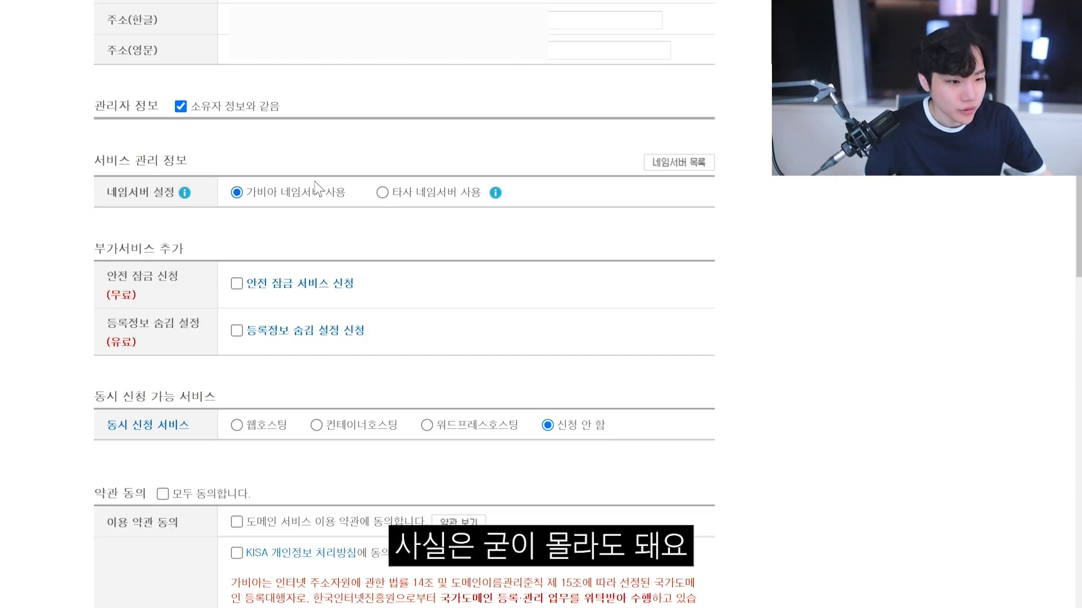
{"action": "scroll", "coordinate": [314, 181], "scroll_direction": "down", "scroll_amount": 2}
{"action": "scroll", "coordinate": [314, 181], "scroll_direction": "down", "scroll_amount": 4}
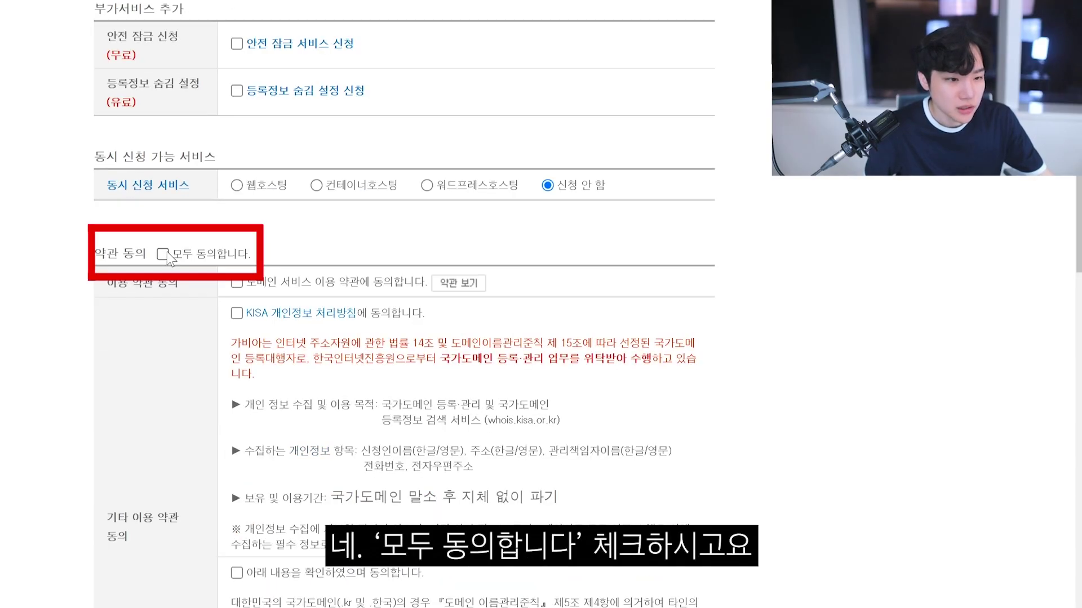
{"action": "left_click", "coordinate": [163, 408]}
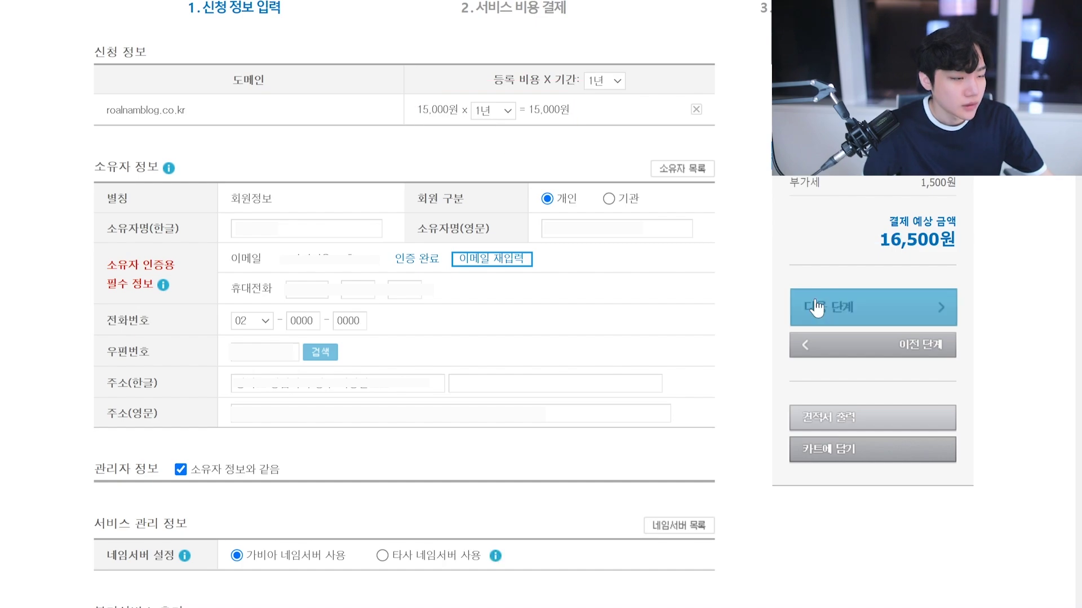
{"action": "left_click", "coordinate": [819, 306]}
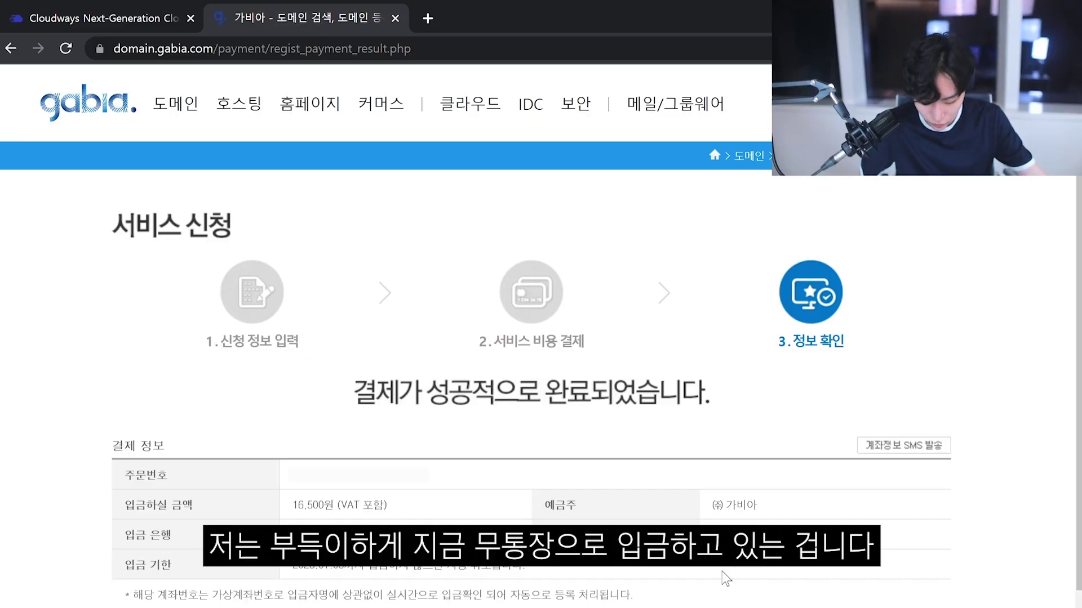
Copy the domain name roalnamblog.co.kr from the service list in My Gabia.
{"action": "scroll", "coordinate": [727, 580], "scroll_direction": "down", "scroll_amount": 4}
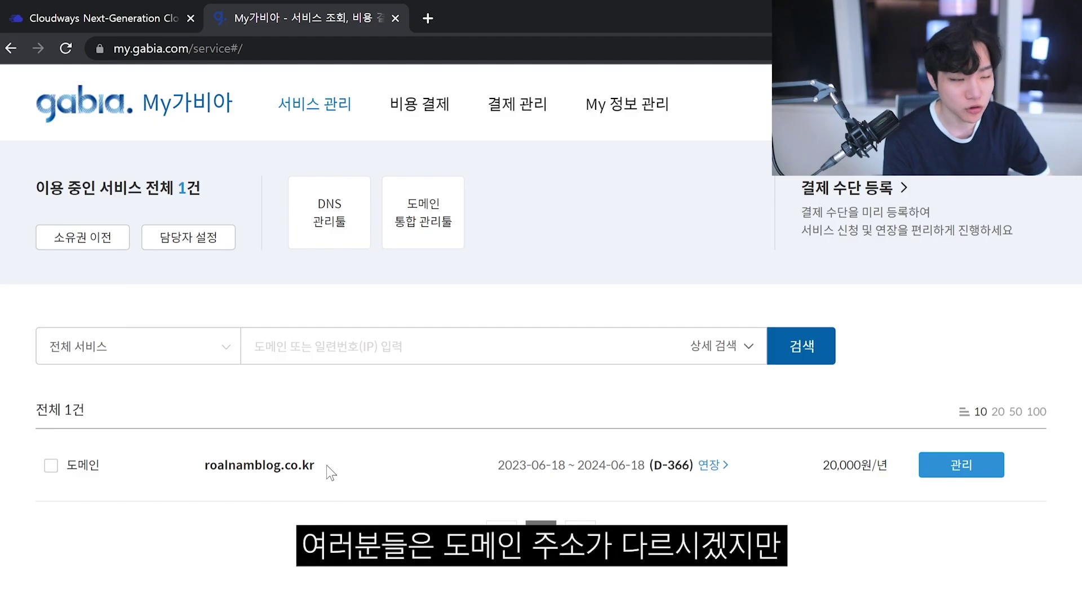
{"action": "left_click_drag", "start_coordinate": [326, 466], "coordinate": [202, 466]}
{"action": "key", "text": "ctrl+c"}
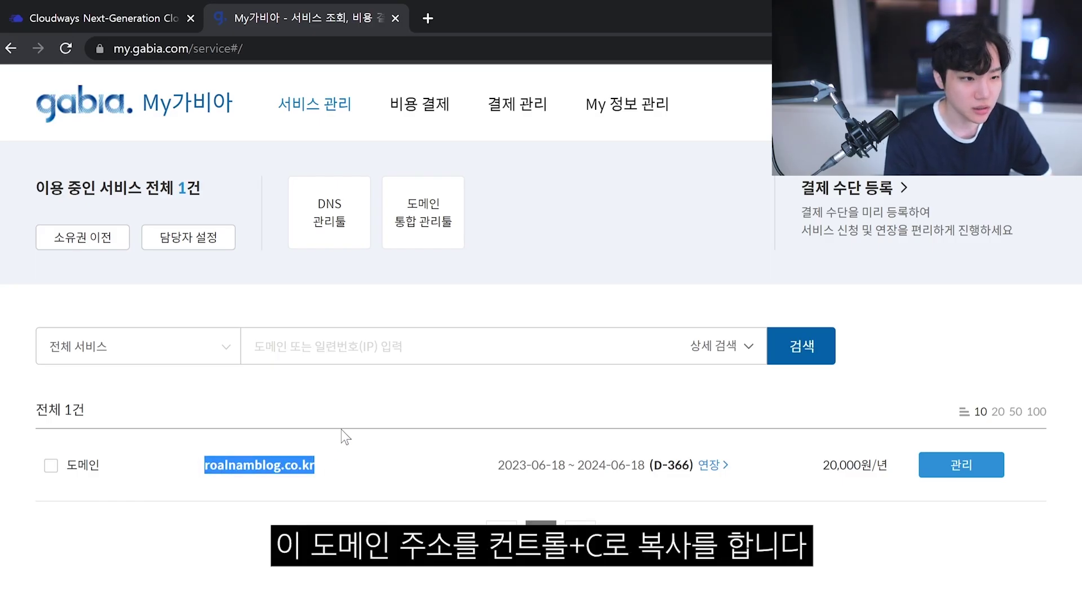
Switch to Cloudways and open Domain Management for Your Application on Your Server.
{"action": "left_click", "coordinate": [100, 15]}
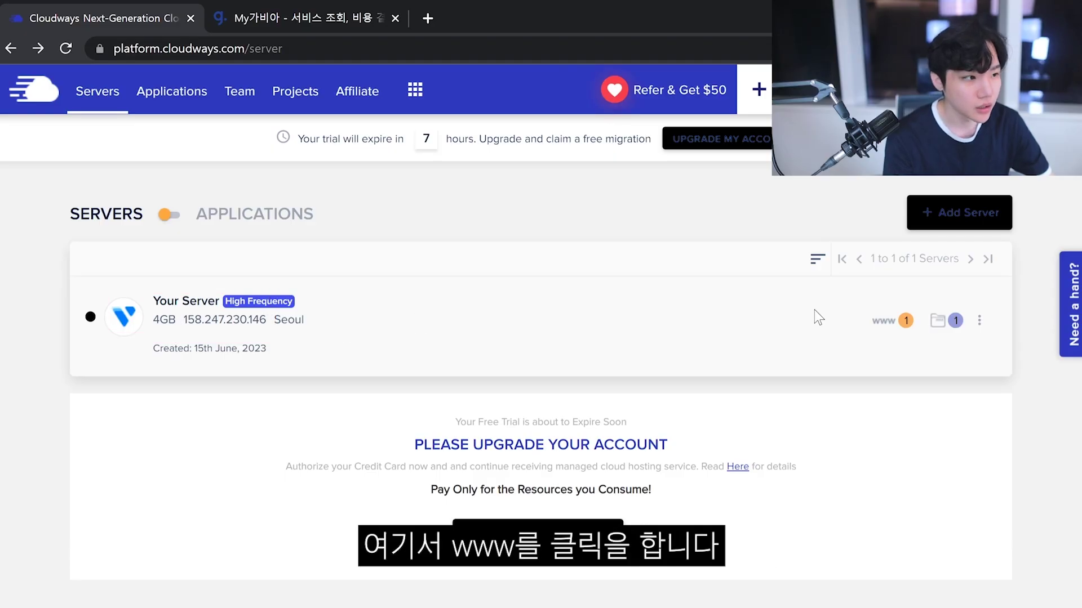
{"action": "left_click", "coordinate": [879, 324]}
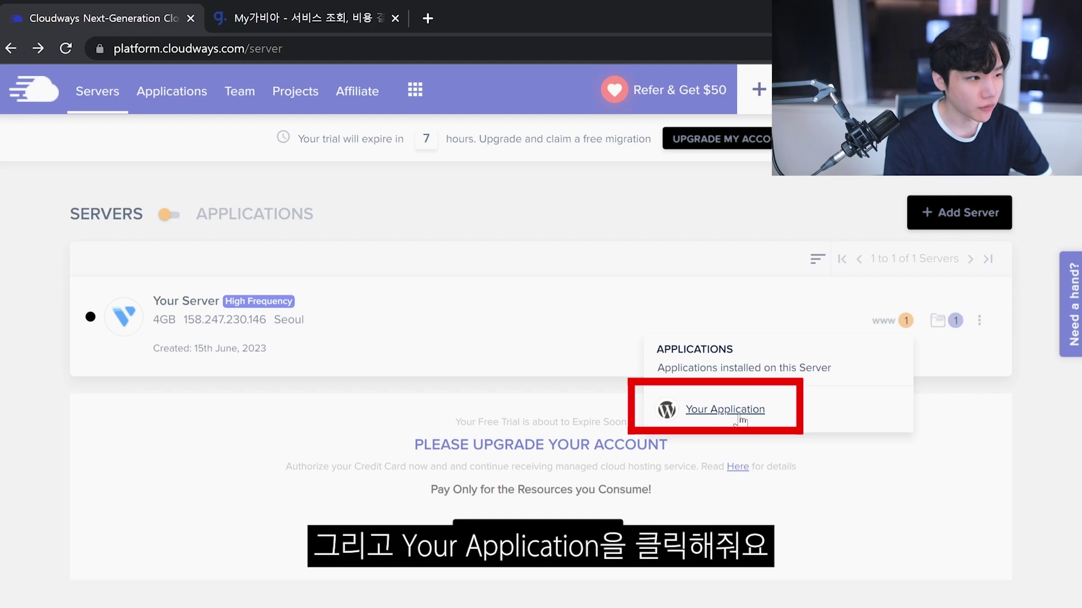
{"action": "left_click", "coordinate": [738, 417]}
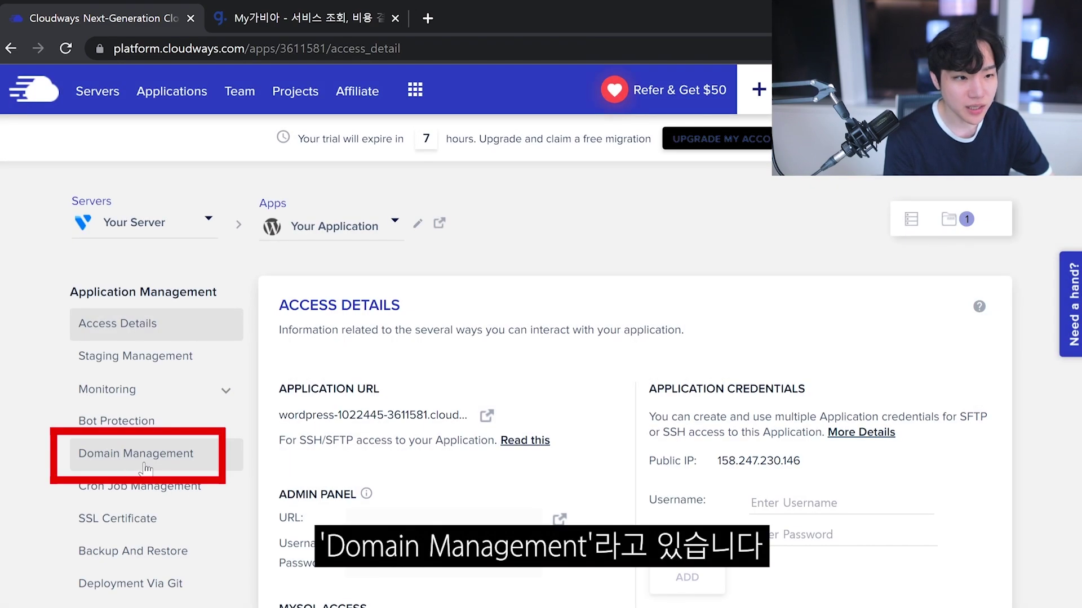
{"action": "left_click", "coordinate": [186, 463]}
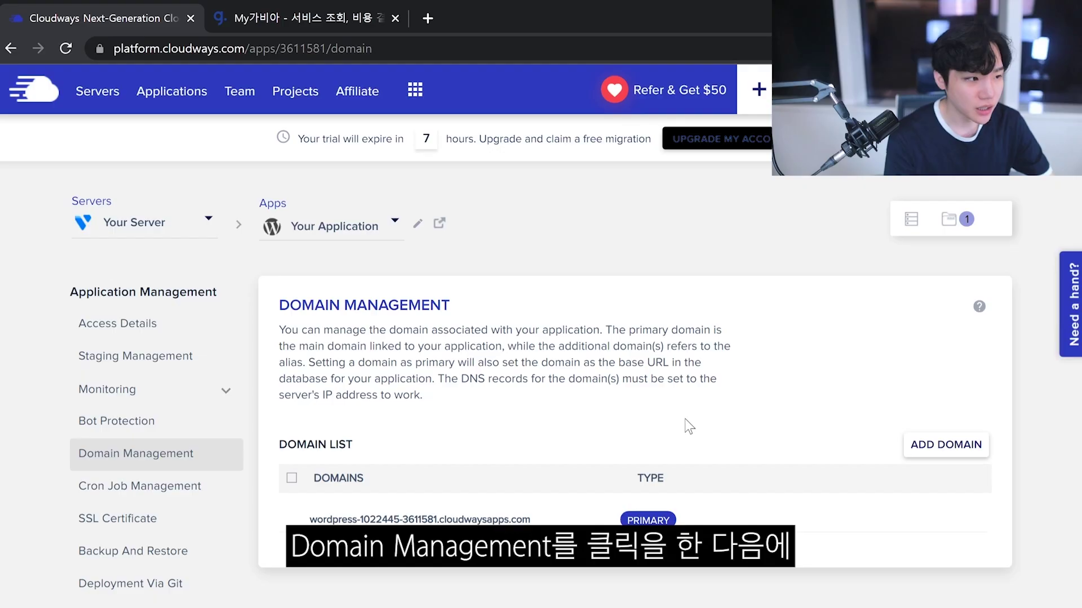
Add the copied domain roalnamblog.co.kr to the application's domain list.
{"action": "left_click", "coordinate": [938, 456]}
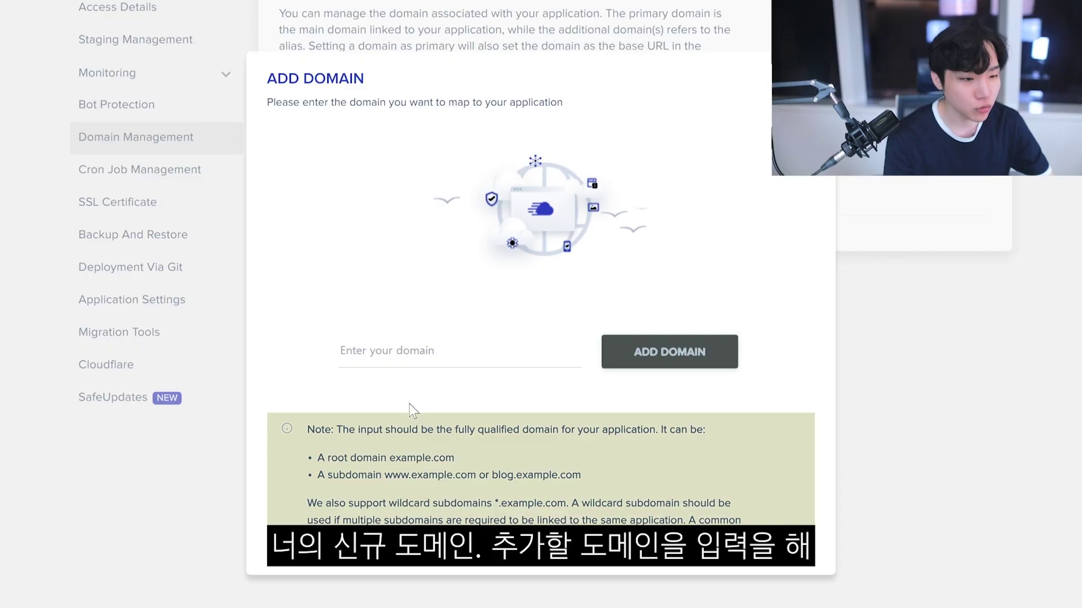
{"action": "left_click", "coordinate": [447, 350]}
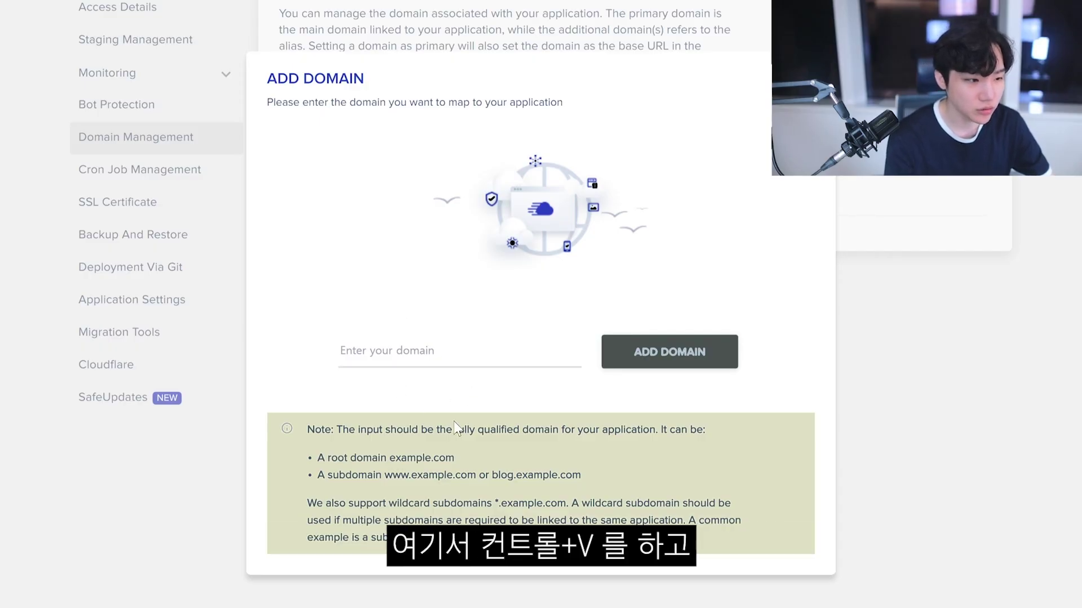
{"action": "key", "text": "ctrl+v"}
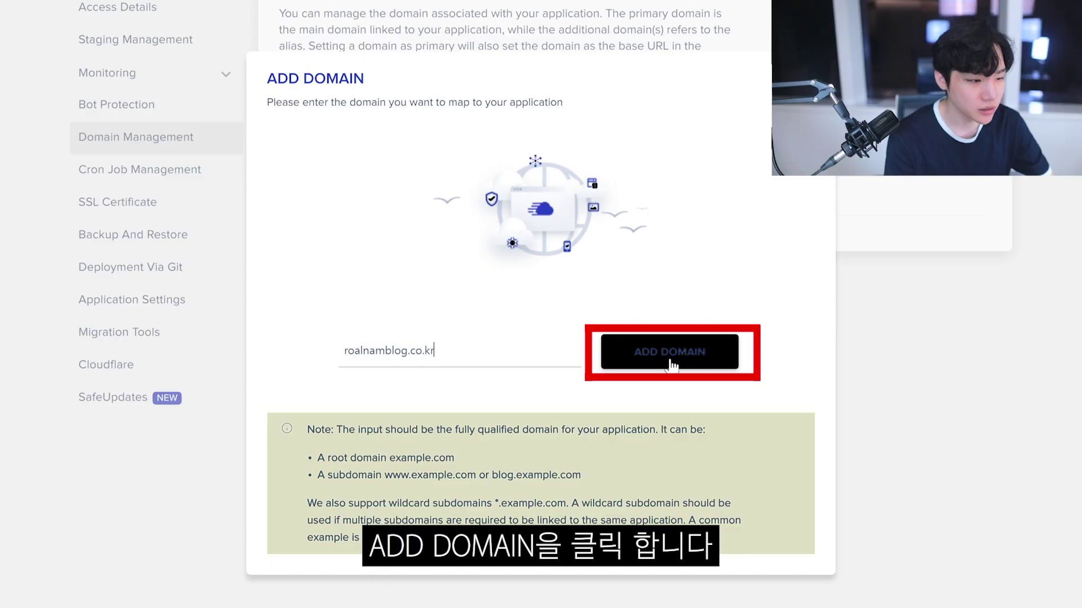
{"action": "left_click", "coordinate": [671, 364]}
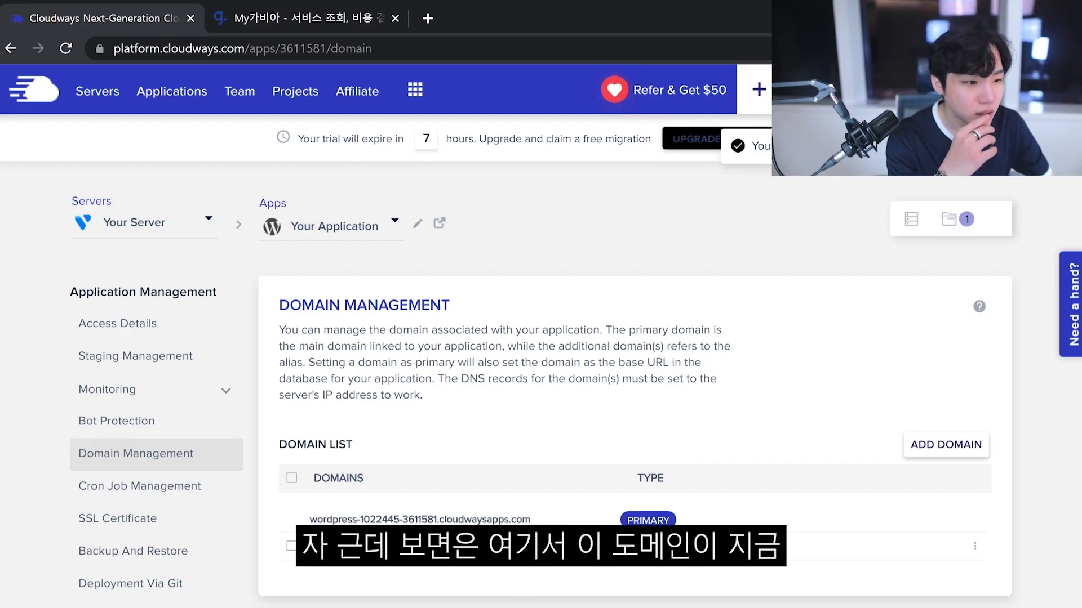
Set roalnamblog.co.kr as the application's primary domain and confirm the change.
{"action": "left_click_drag", "start_coordinate": [392, 547], "coordinate": [299, 556]}
{"action": "left_click", "coordinate": [611, 354]}
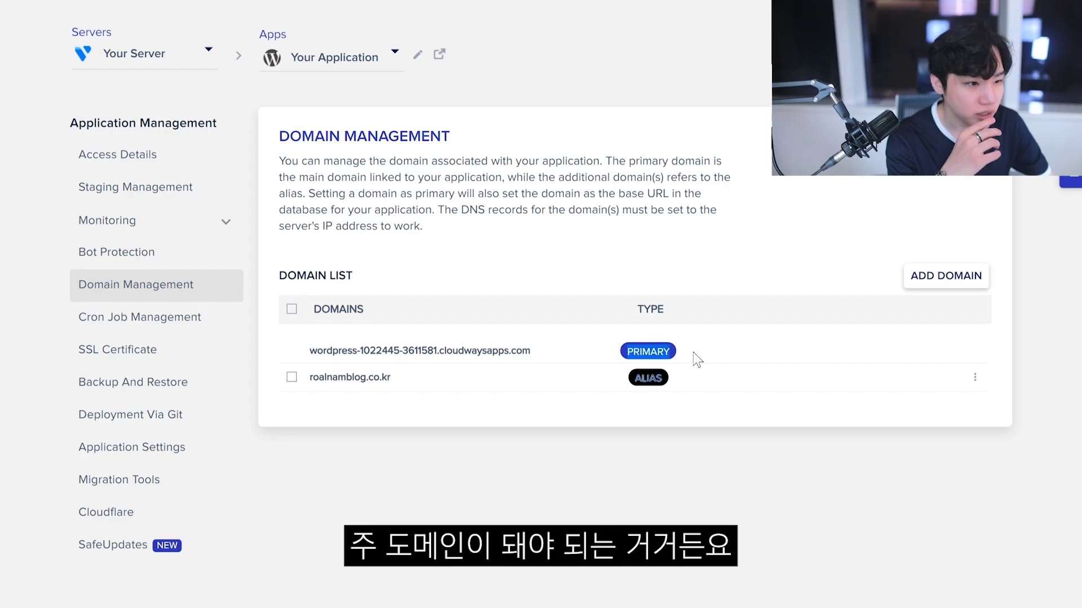
{"action": "left_click", "coordinate": [291, 379]}
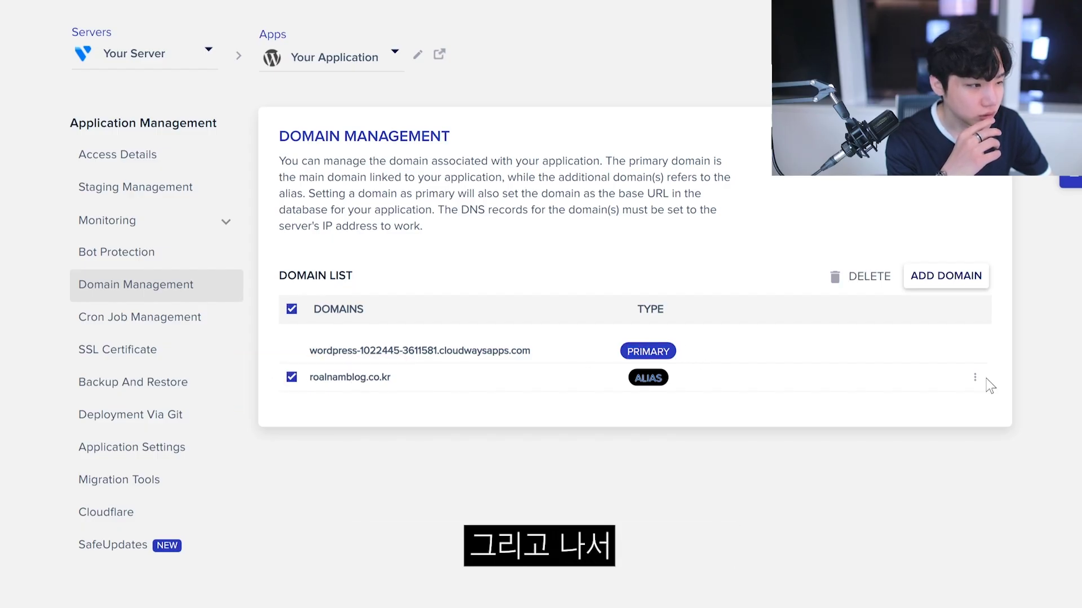
{"action": "left_click", "coordinate": [983, 379]}
{"action": "left_click", "coordinate": [993, 509]}
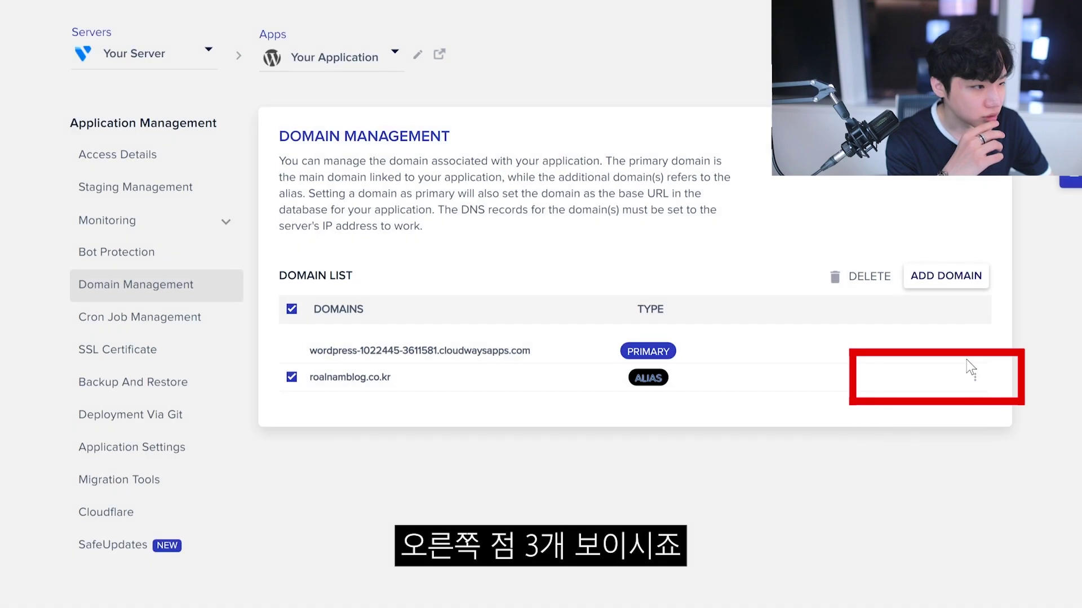
{"action": "left_click", "coordinate": [974, 376]}
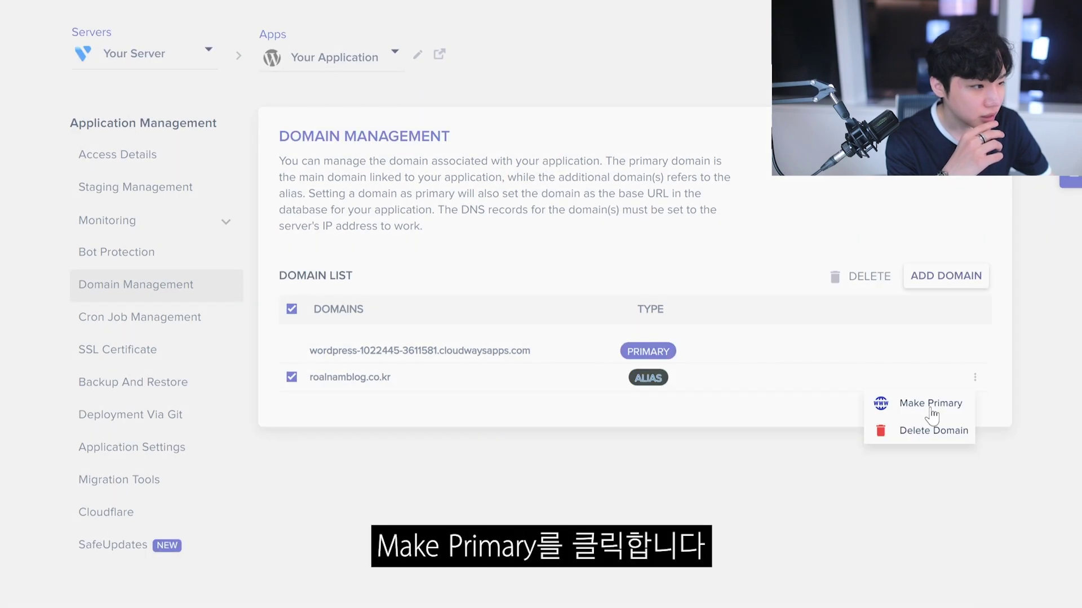
{"action": "left_click", "coordinate": [929, 411]}
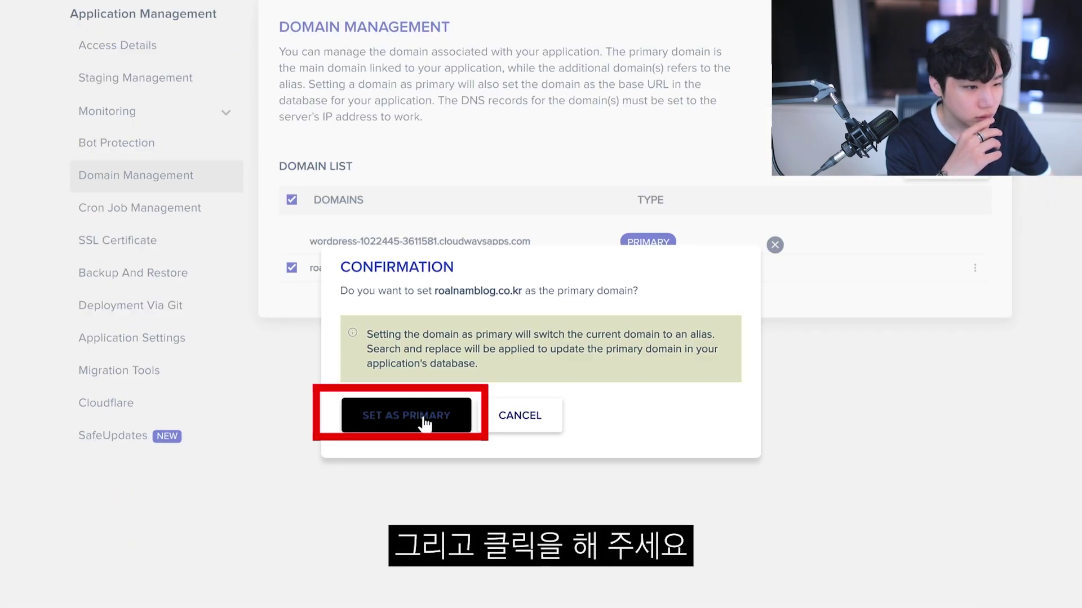
{"action": "left_click", "coordinate": [412, 429]}
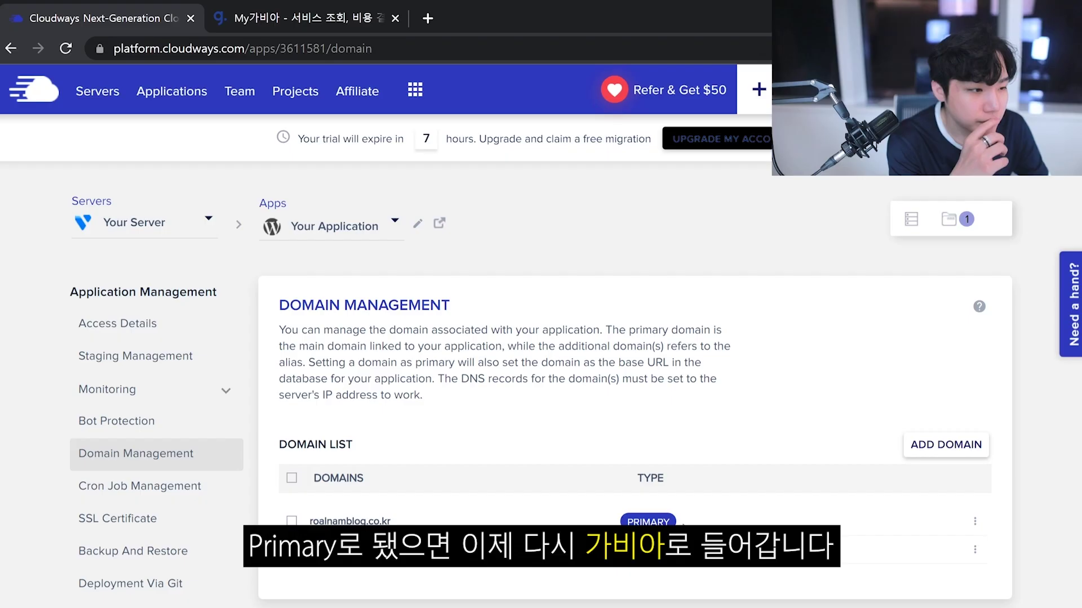
Switch to My Gabia and open the domain connection settings in DNS management for roalnamblog.co.kr.
{"action": "left_click", "coordinate": [289, 14]}
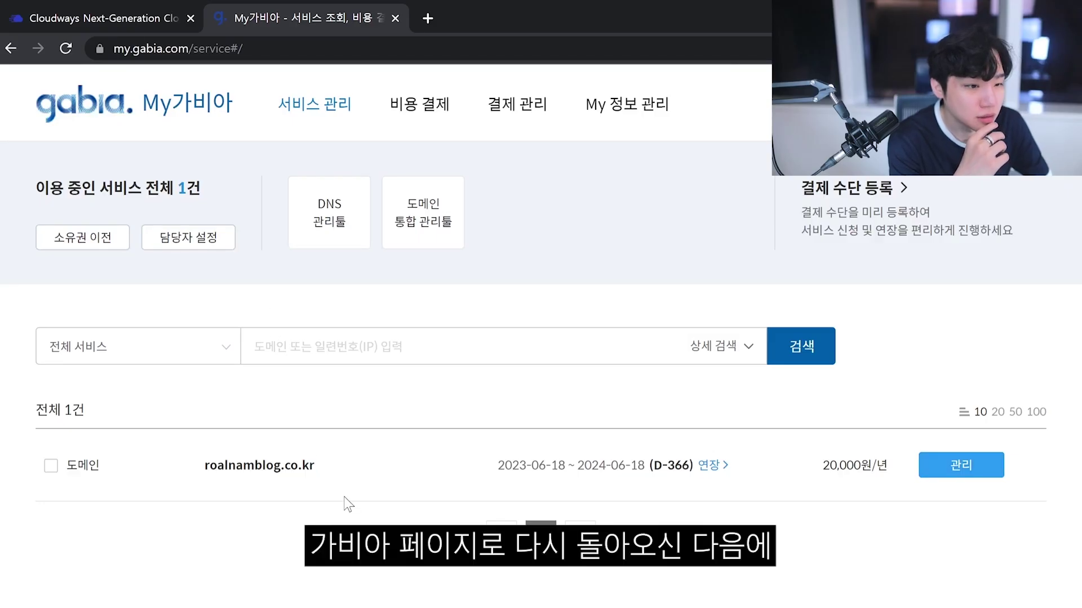
{"action": "left_click", "coordinate": [947, 472]}
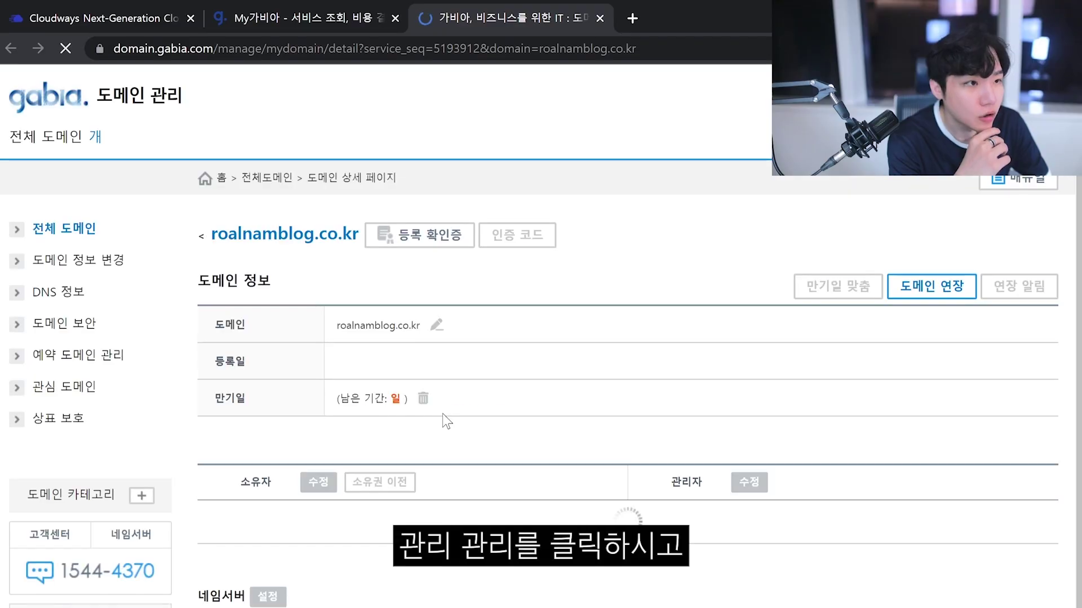
{"action": "scroll", "coordinate": [568, 582], "scroll_direction": "down", "scroll_amount": 12}
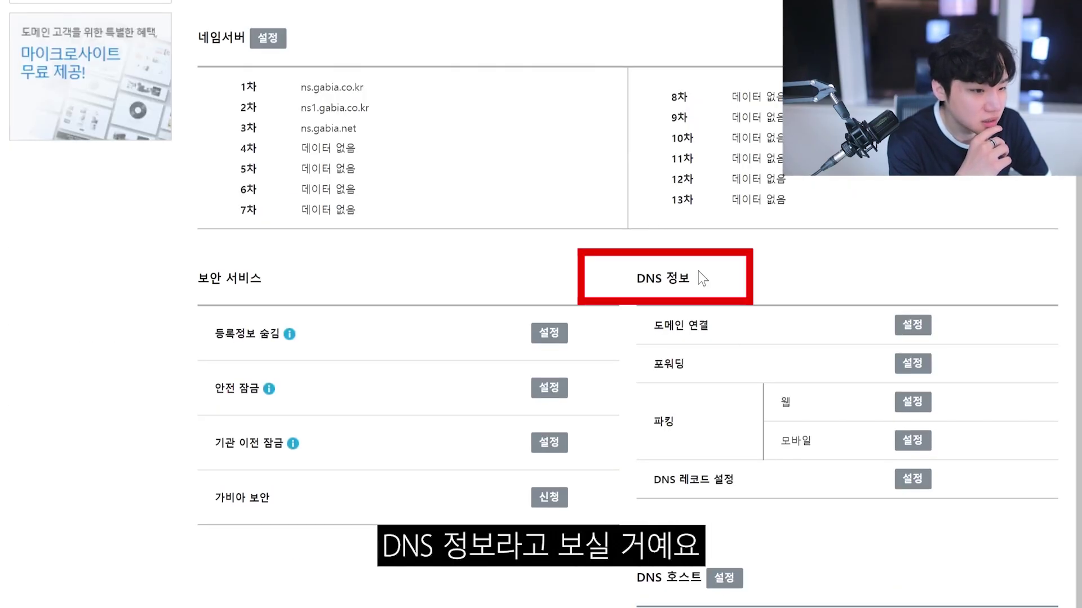
{"action": "left_click", "coordinate": [913, 326]}
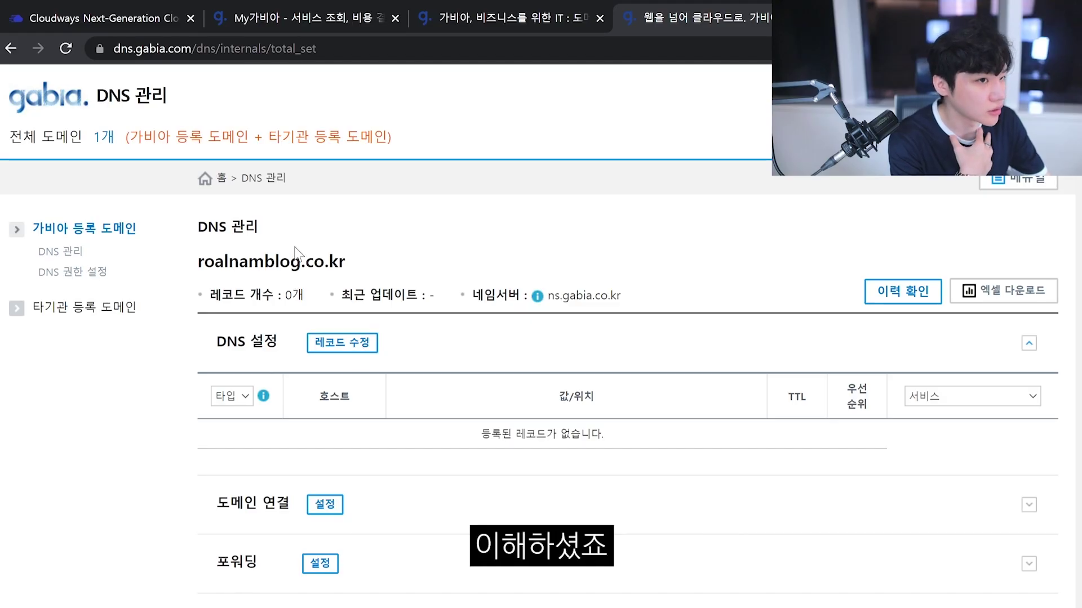
Switch to Cloudways, open Your Server's master credentials and copy its public IP.
{"action": "left_click", "coordinate": [119, 12]}
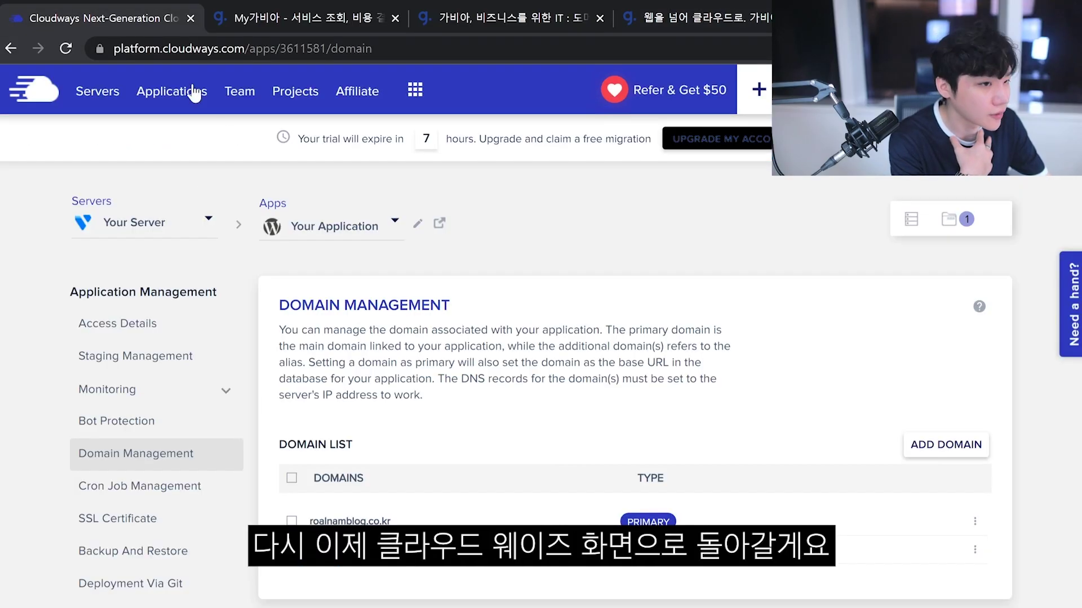
{"action": "left_click", "coordinate": [48, 91]}
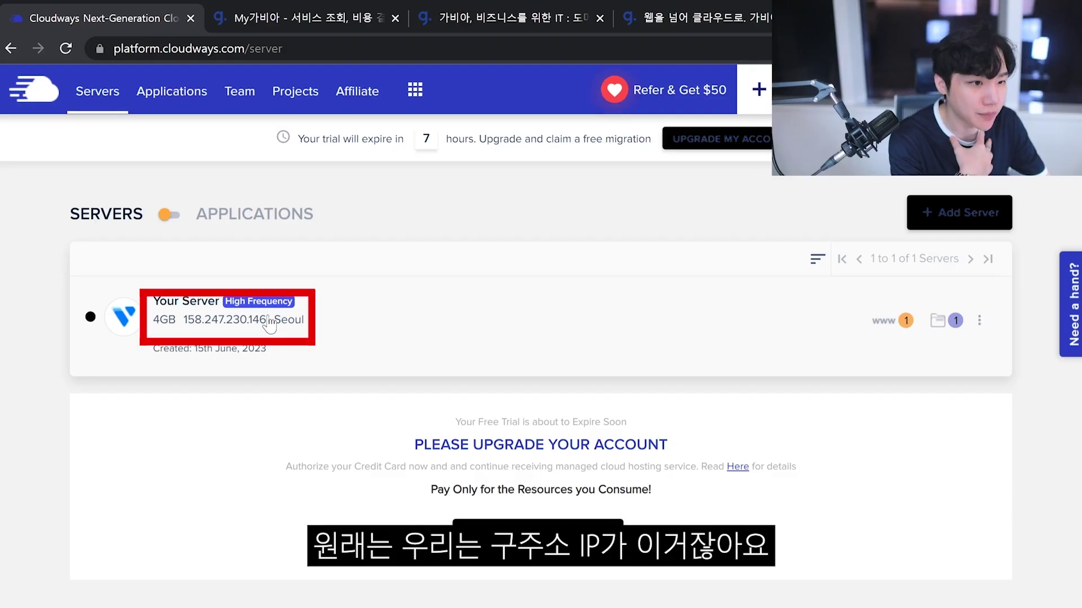
{"action": "left_click_drag", "start_coordinate": [268, 319], "coordinate": [185, 322]}
{"action": "left_click", "coordinate": [186, 327]}
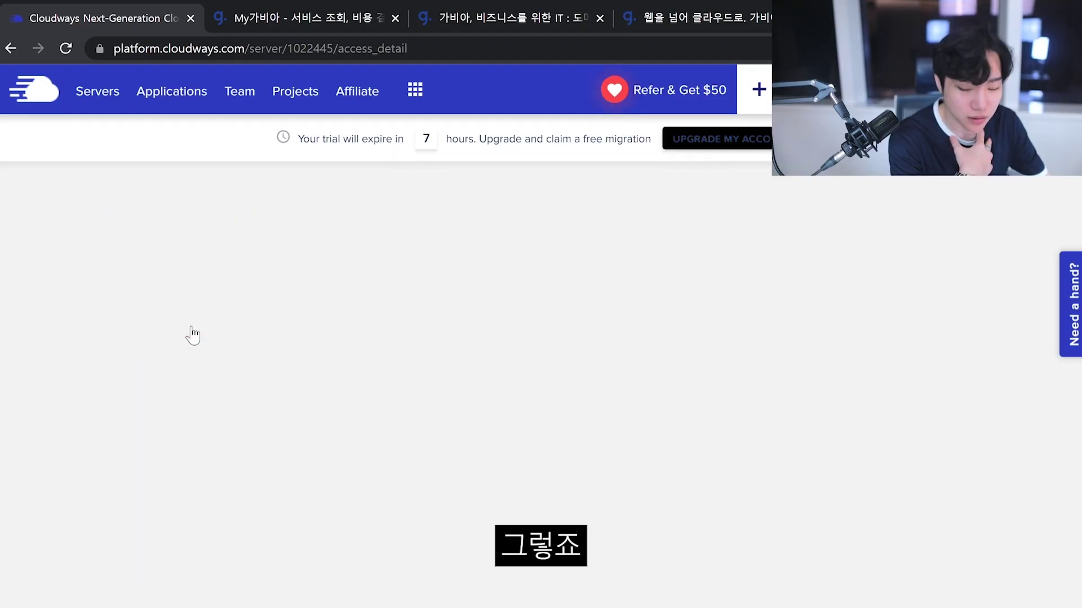
{"action": "left_click_drag", "start_coordinate": [448, 369], "coordinate": [352, 373]}
{"action": "key", "text": "ctrl+c"}
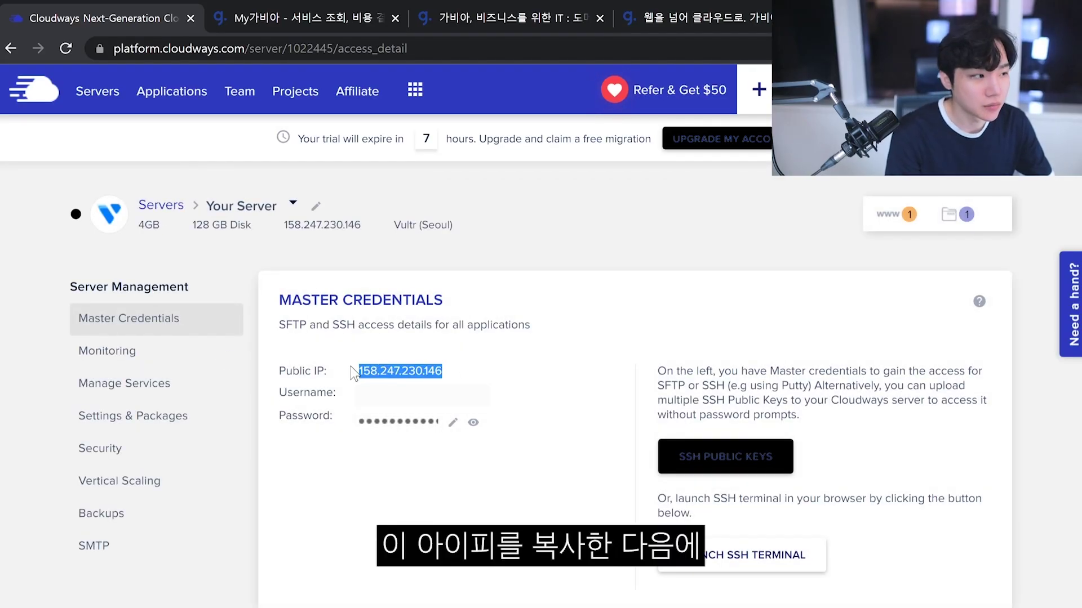
In Gabia's DNS management, add an A record for host www with the value 158.247.230.146, without any blank space.
{"action": "left_click", "coordinate": [668, 25]}
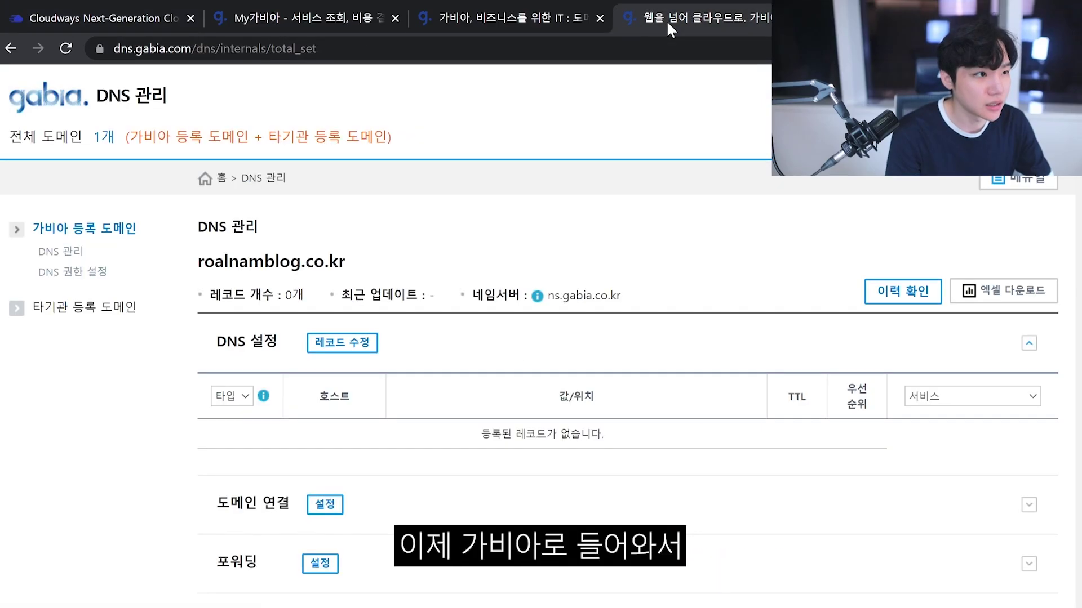
{"action": "left_click", "coordinate": [360, 350]}
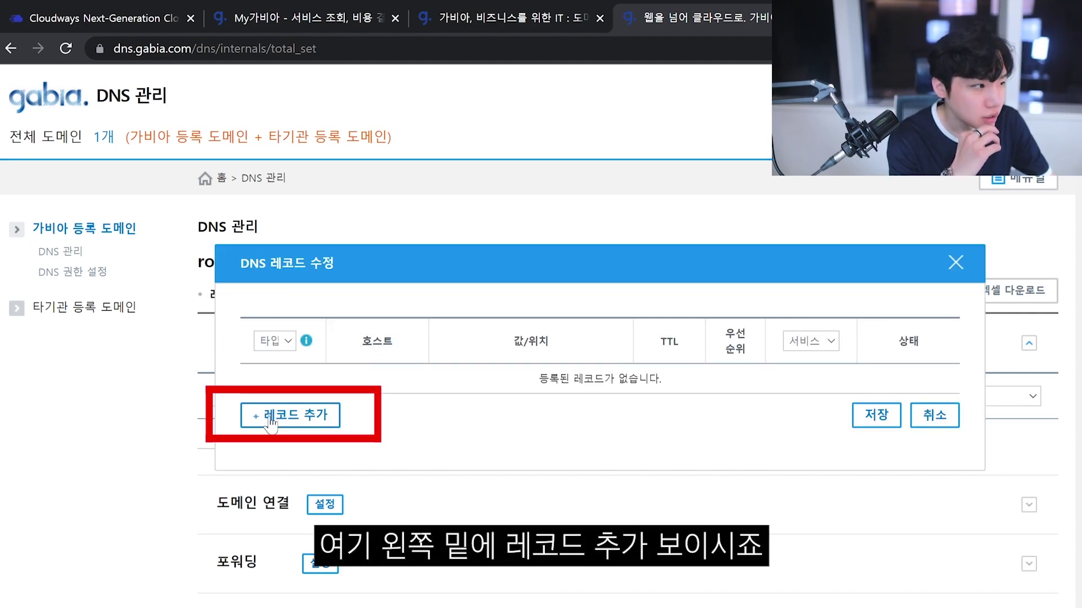
{"action": "left_click", "coordinate": [309, 426]}
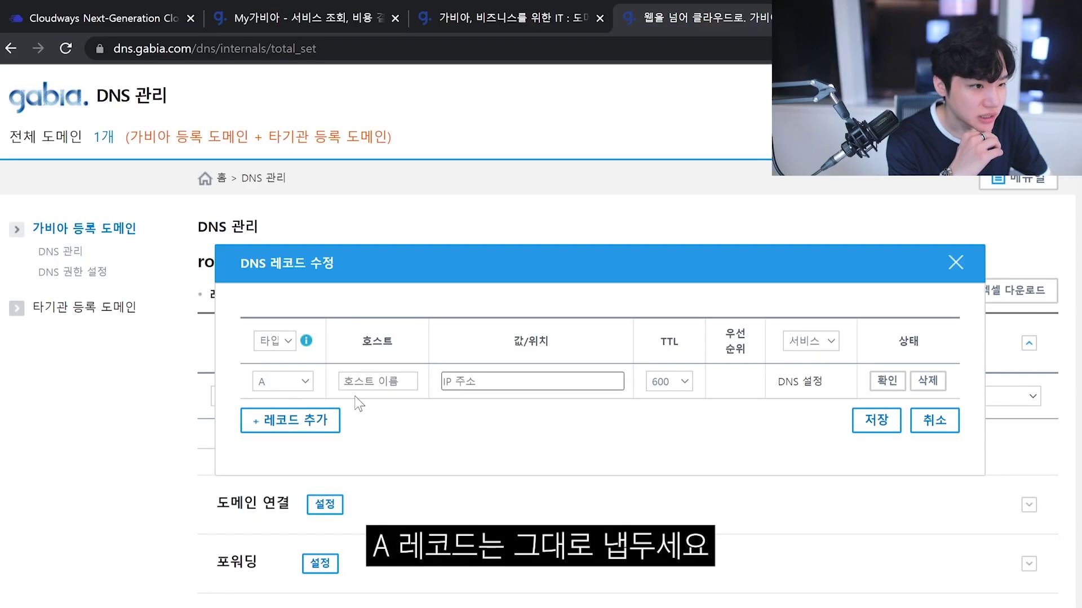
{"action": "left_click", "coordinate": [367, 382]}
{"action": "type", "text": "www"}
{"action": "key", "text": "Tab"}
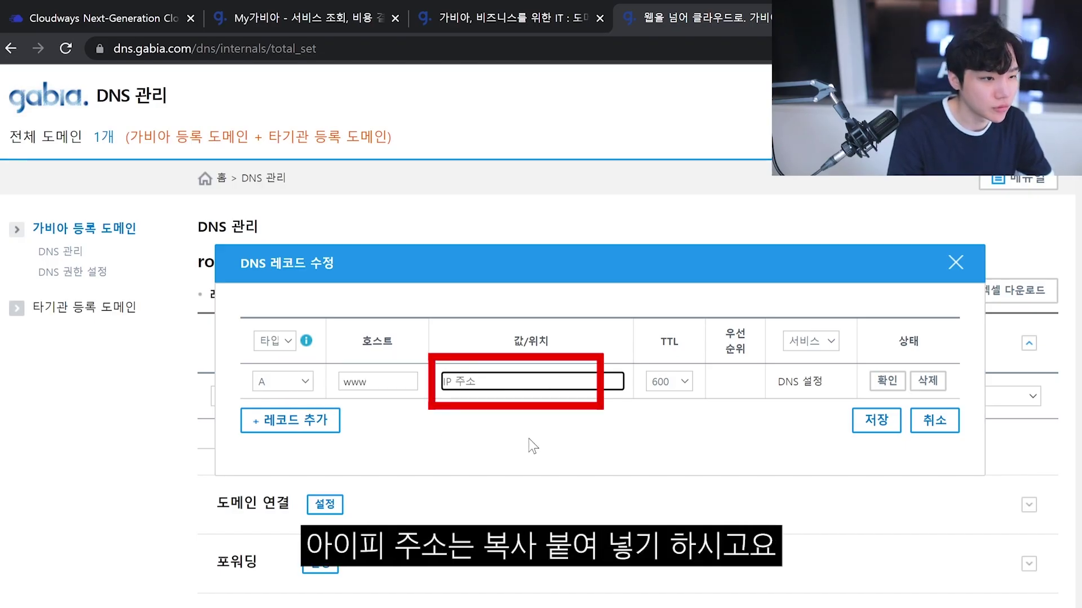
{"action": "key", "text": "ctrl+v"}
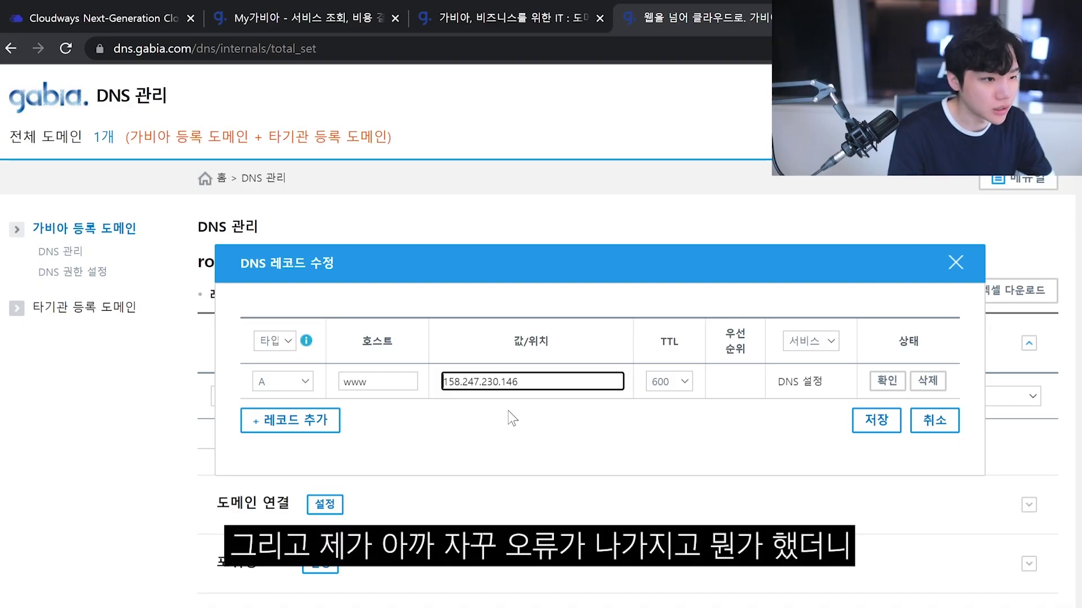
{"action": "left_click", "coordinate": [887, 380]}
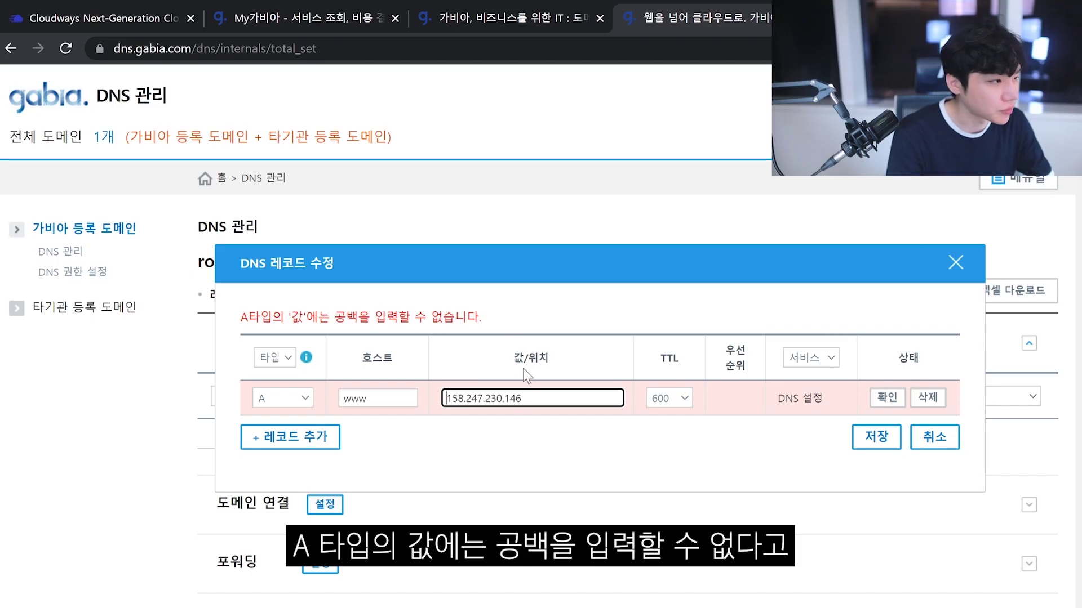
{"action": "left_click", "coordinate": [112, 17]}
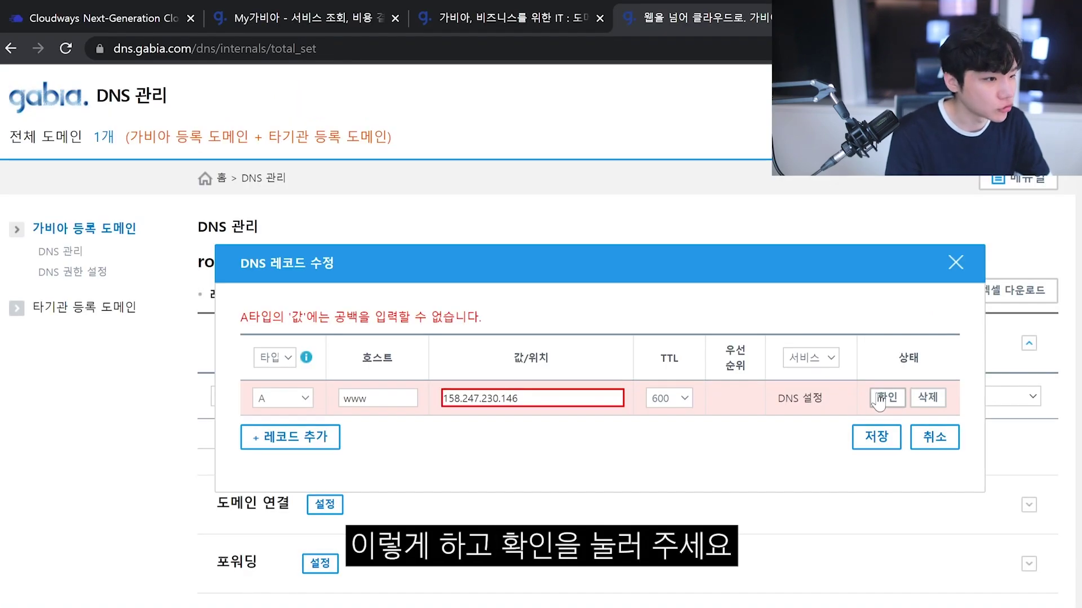
{"action": "left_click", "coordinate": [887, 394]}
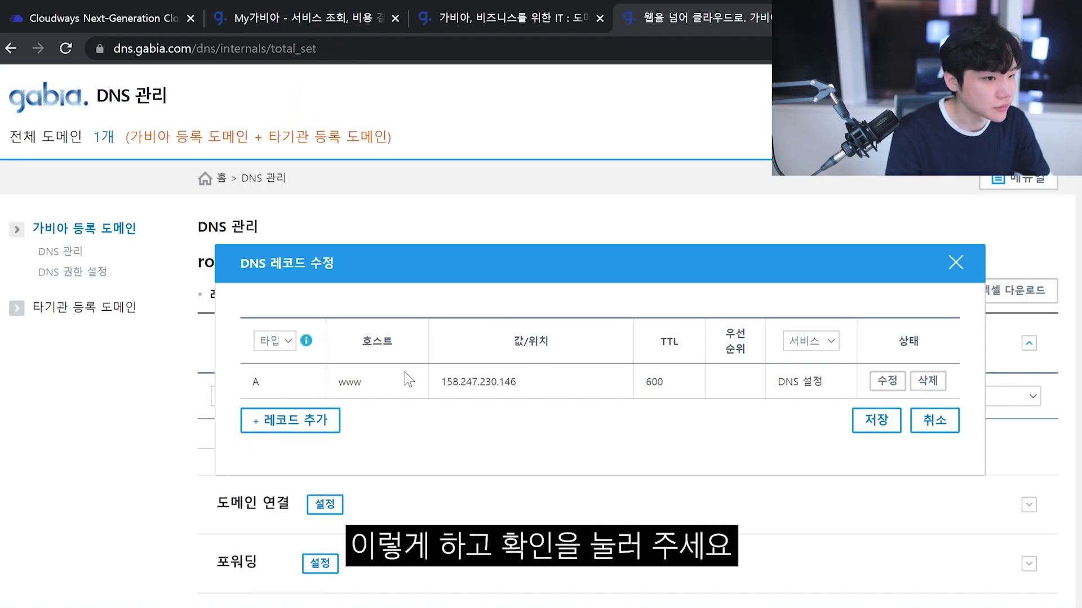
Add a second A record for host @ with the value 158.247.230.146 and save the DNS records.
{"action": "left_click", "coordinate": [279, 423]}
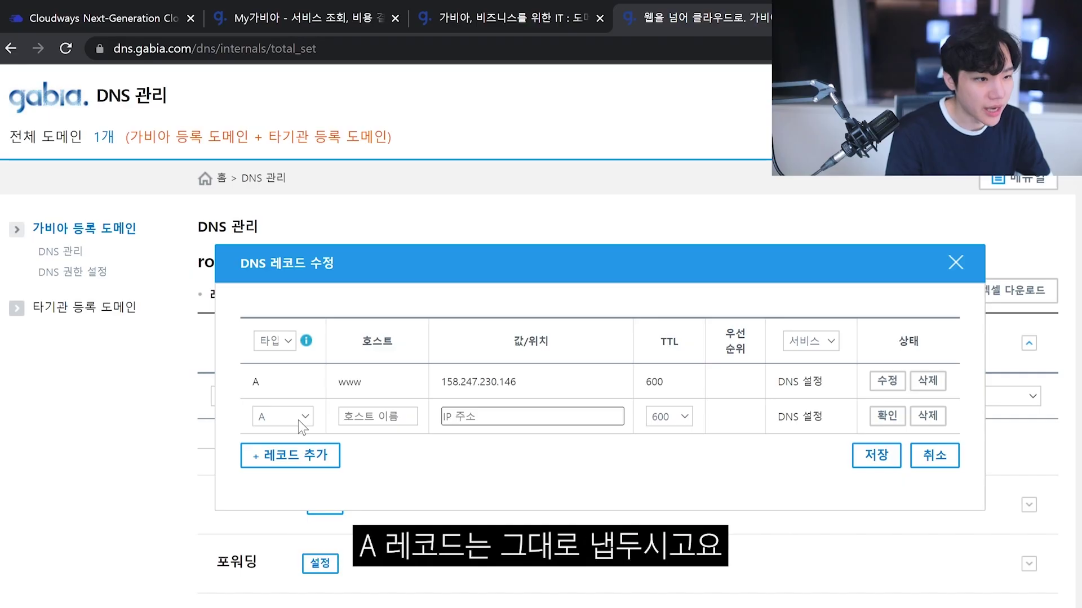
{"action": "left_click", "coordinate": [370, 415]}
{"action": "type", "text": "@"}
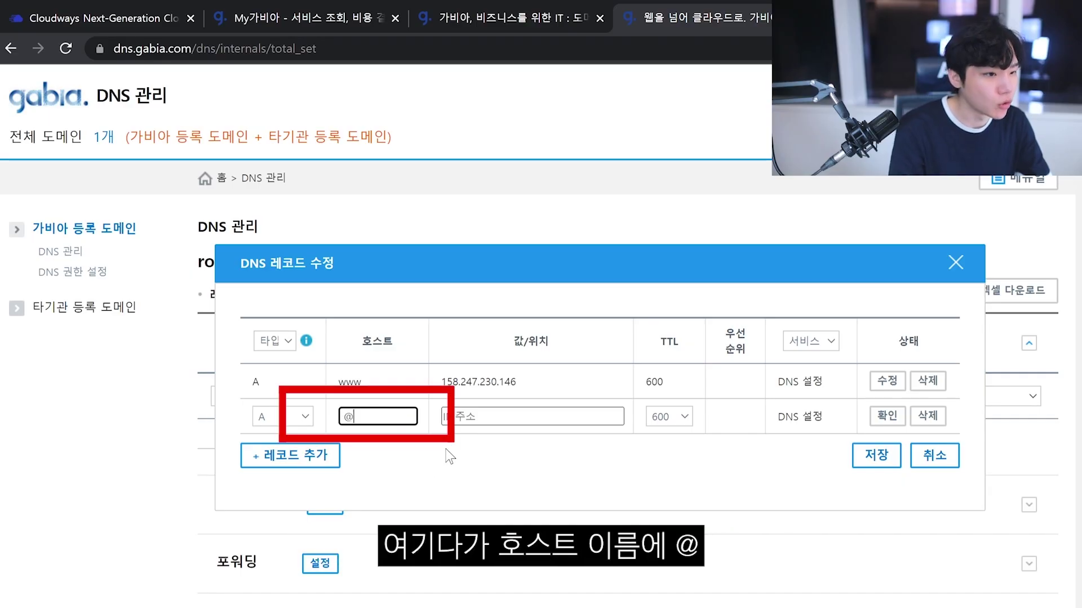
{"action": "left_click", "coordinate": [514, 416]}
{"action": "key", "text": "ctrl+v"}
{"action": "key", "text": "ctrl+a"}
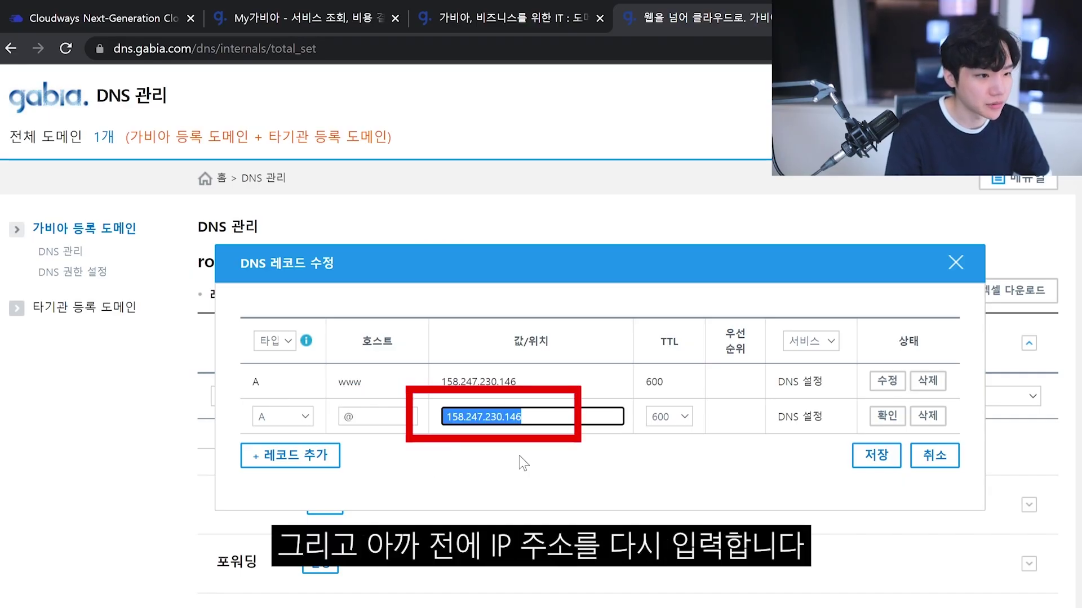
{"action": "key", "text": "Left"}
{"action": "key", "text": "Delete"}
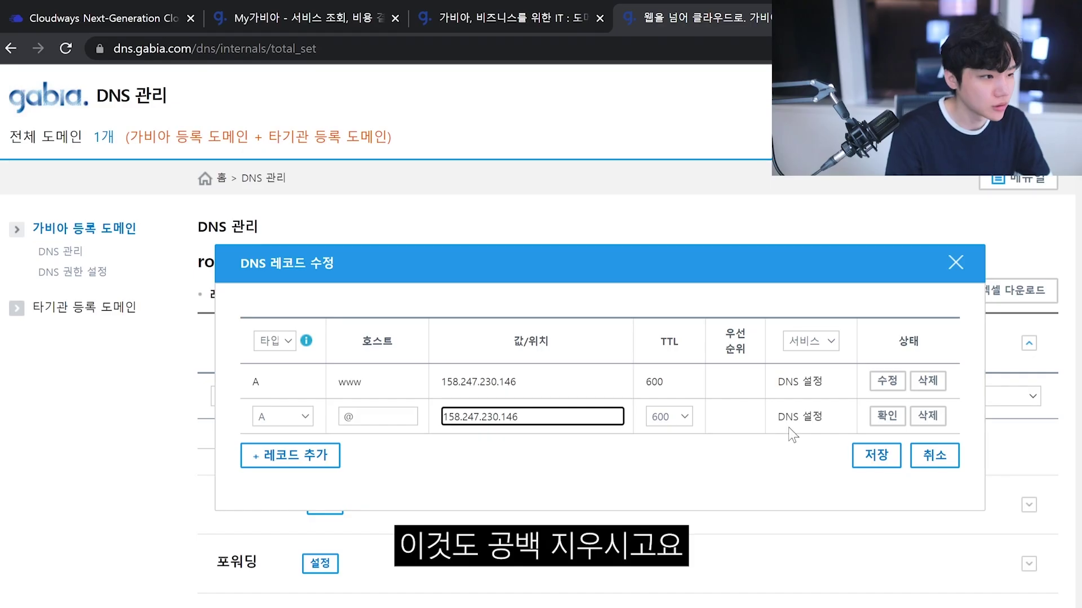
{"action": "left_click", "coordinate": [886, 416]}
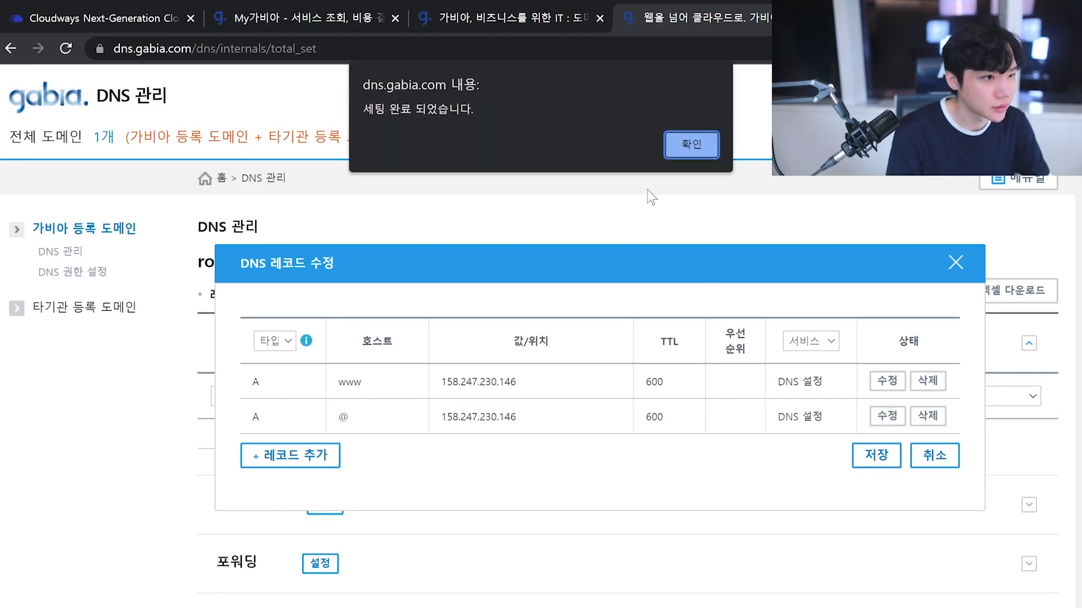
{"action": "left_click", "coordinate": [692, 144]}
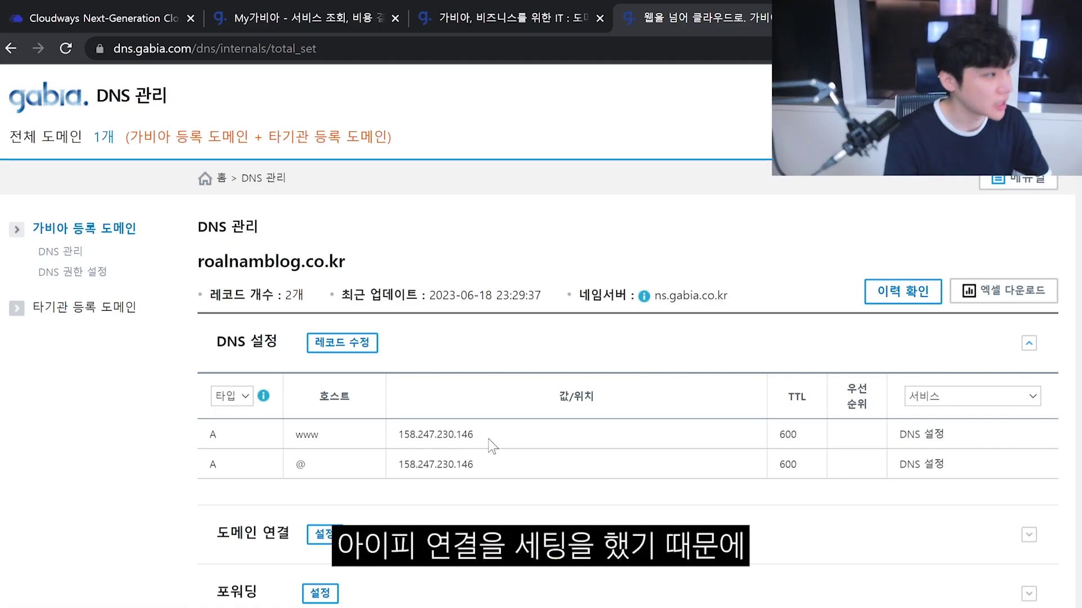
Switch to Cloudways and go back to the server list.
{"action": "left_click", "coordinate": [150, 19]}
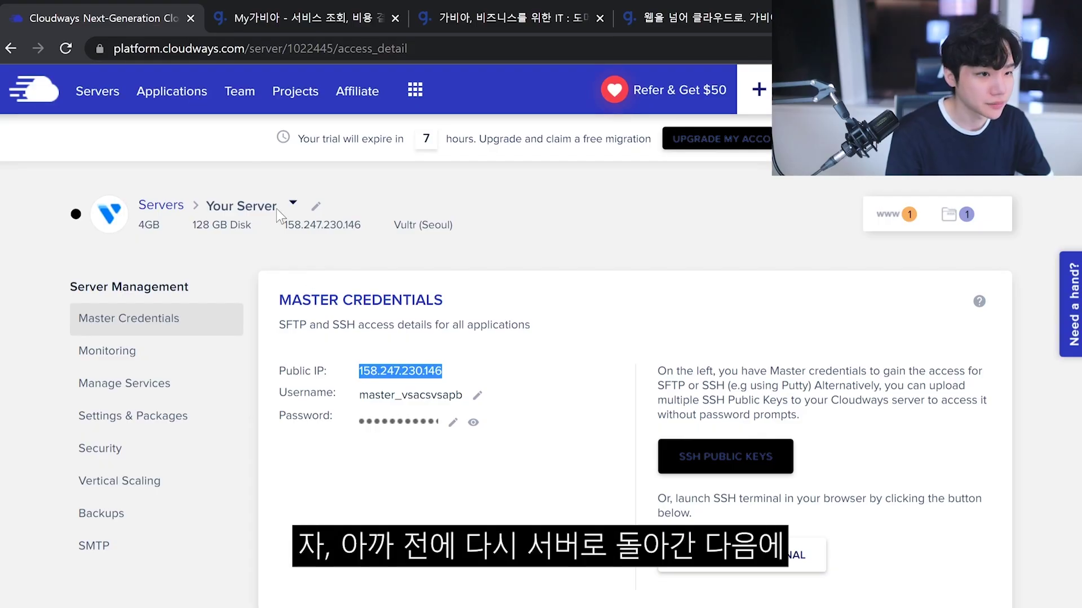
{"action": "left_click", "coordinate": [42, 92]}
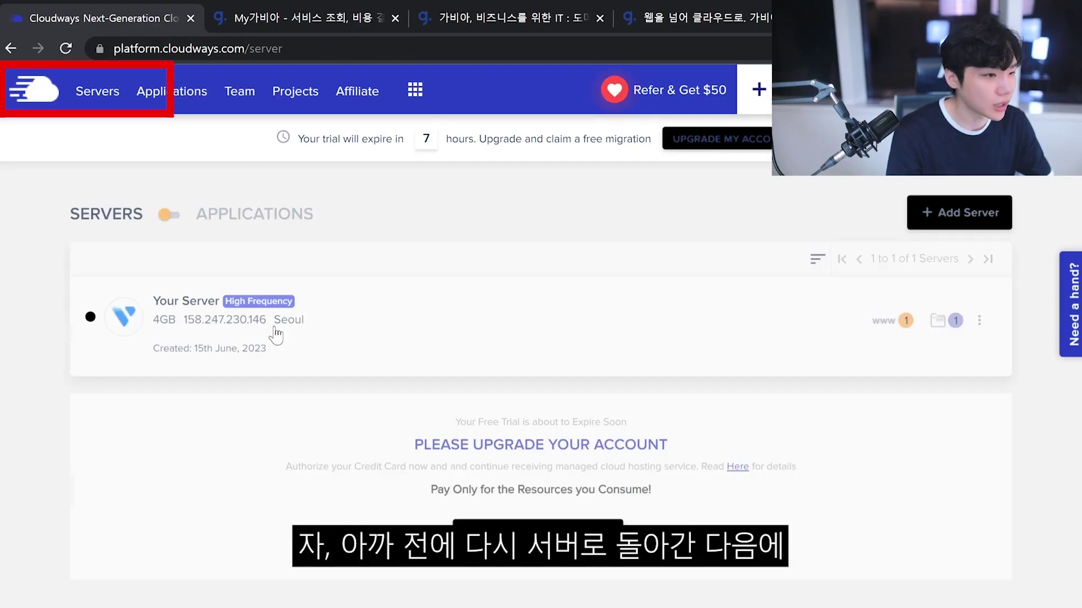
Copy the domain name roalnamblog.co.kr from Gabia's DNS management page and visit it in a new browser tab.
{"action": "left_click", "coordinate": [728, 18]}
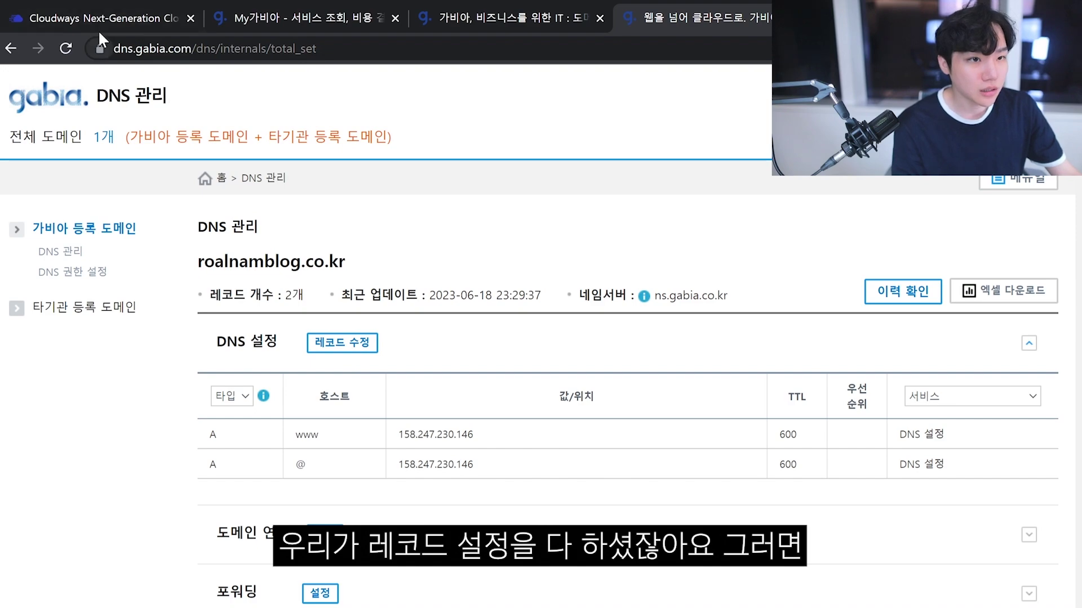
{"action": "left_click_drag", "start_coordinate": [346, 261], "coordinate": [187, 261]}
{"action": "key", "text": "ctrl+c"}
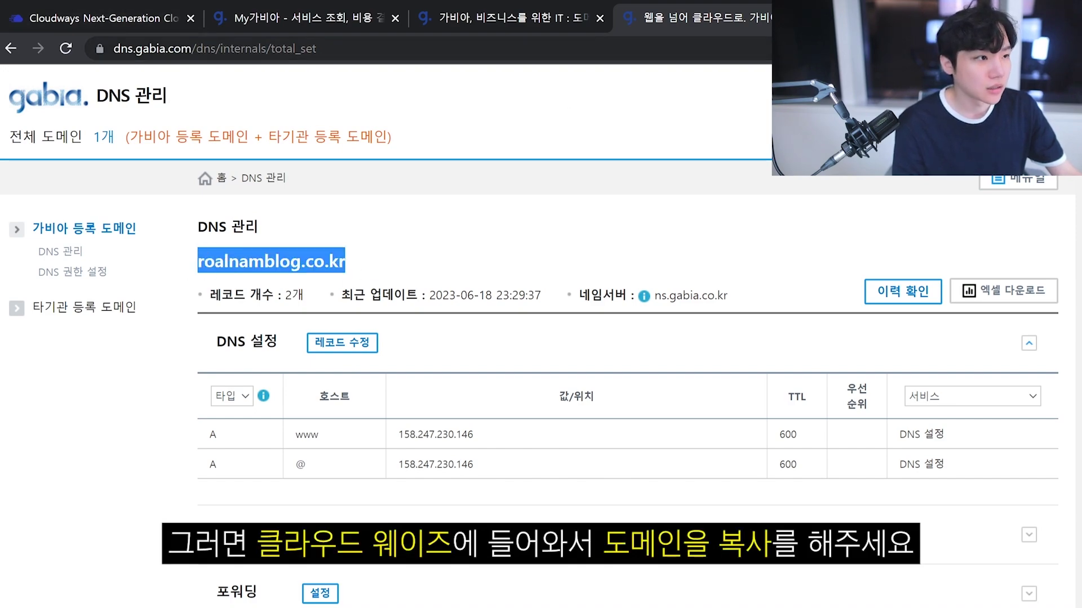
{"action": "key", "text": "ctrl+t"}
{"action": "key", "text": "ctrl+v"}
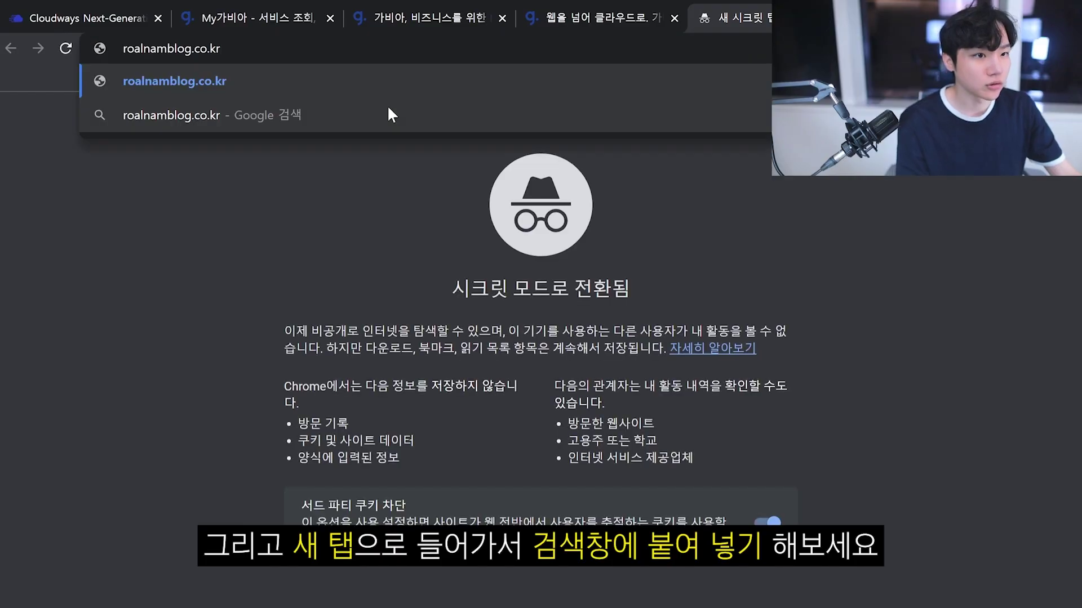
{"action": "key", "text": "Return"}
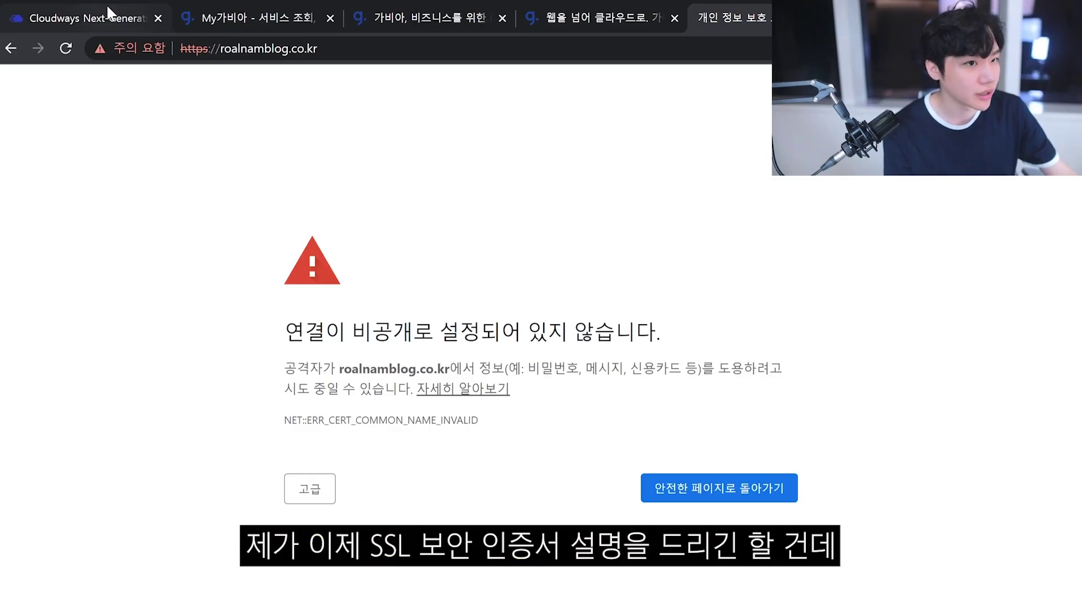
Switch to Cloudways and open the SSL certificate settings of Your Application from the server list.
{"action": "left_click", "coordinate": [109, 22]}
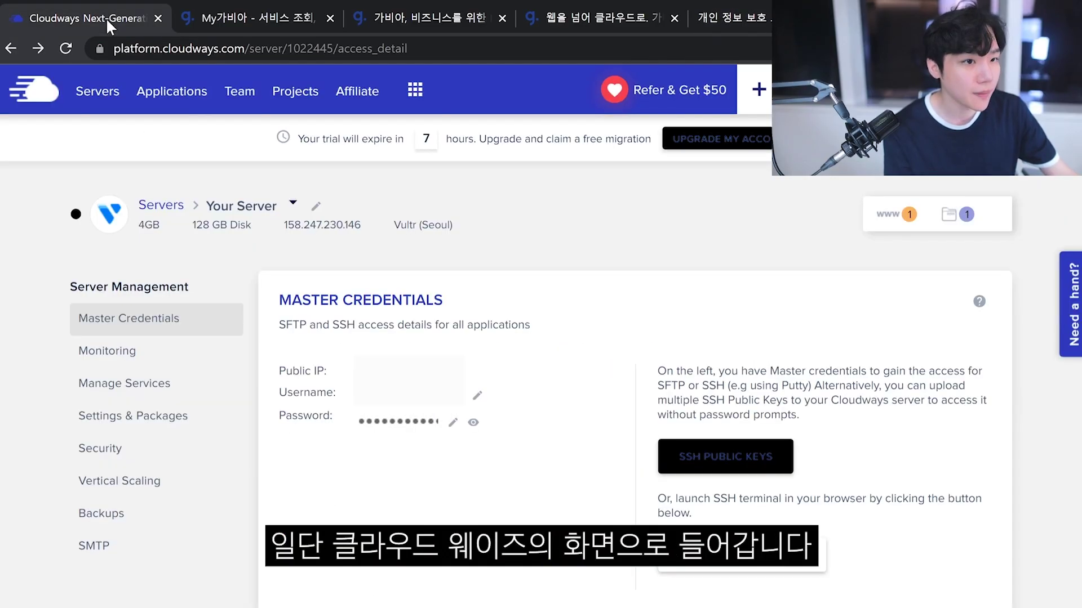
{"action": "left_click", "coordinate": [42, 97]}
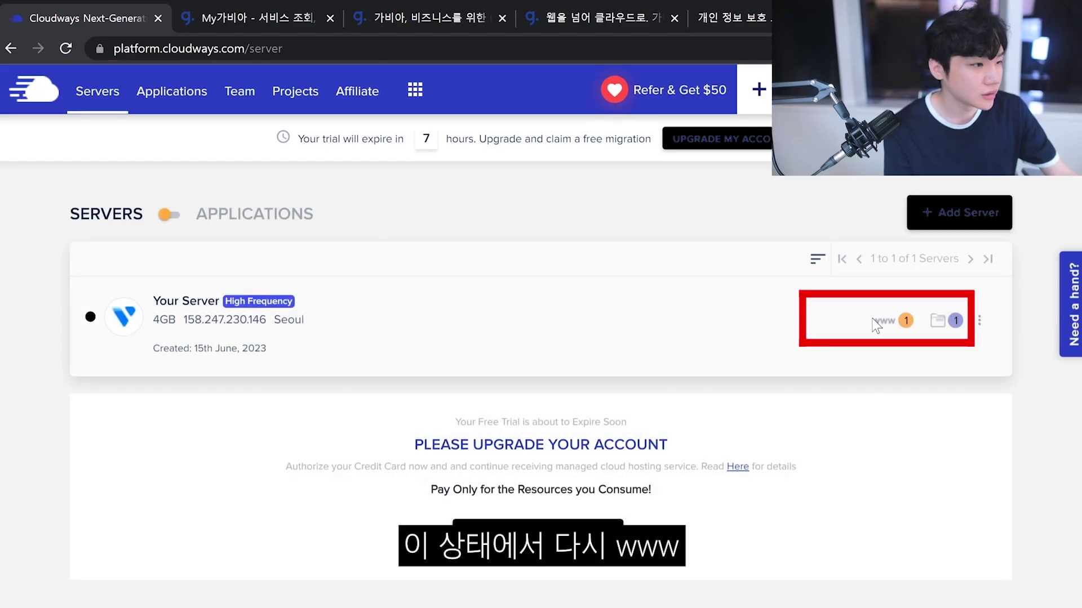
{"action": "left_click", "coordinate": [882, 321]}
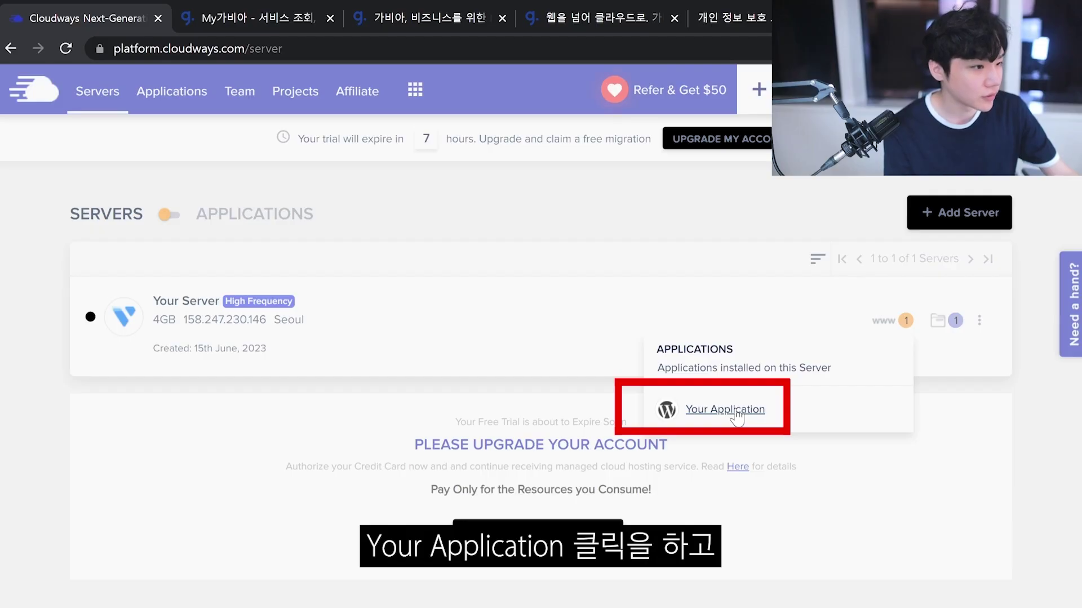
{"action": "left_click", "coordinate": [726, 410]}
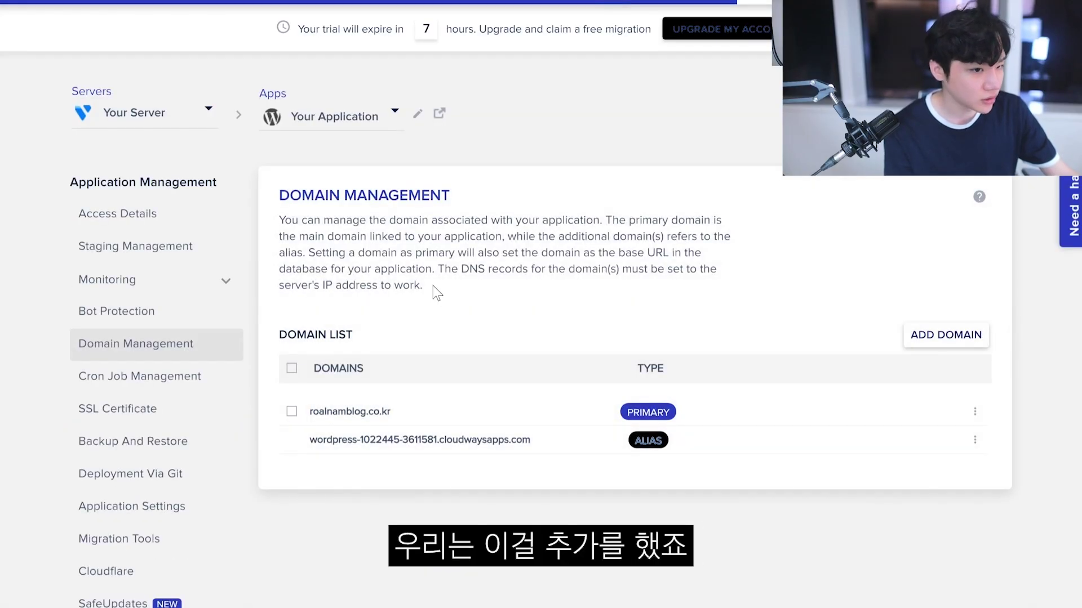
{"action": "left_click", "coordinate": [119, 411]}
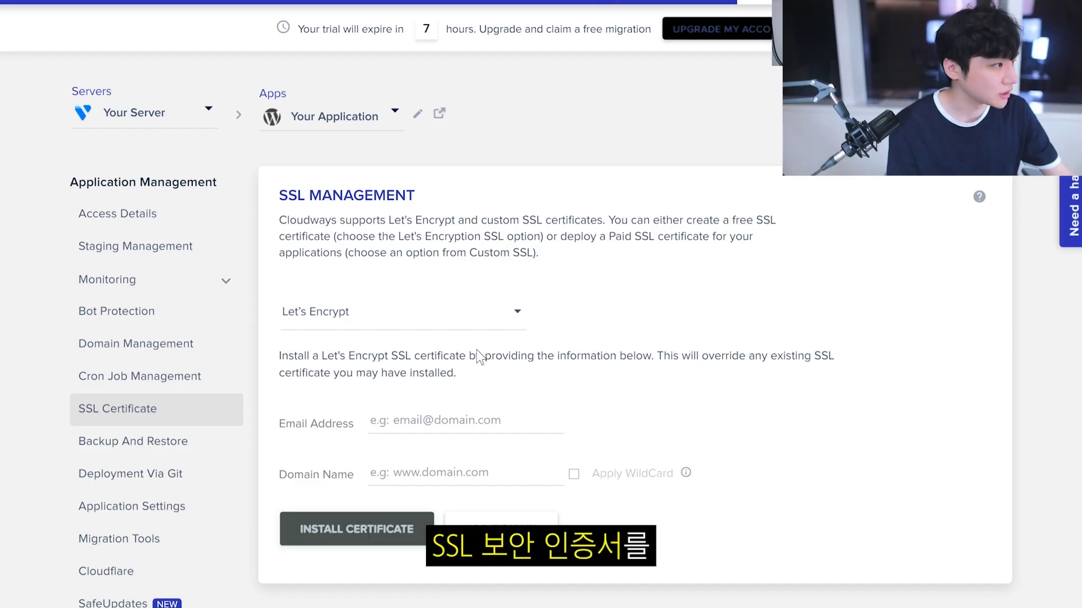
Fill in the contact's e-mail and the domain name roalnamblog.co.kr for the Let's Encrypt certificate.
{"action": "left_click", "coordinate": [465, 405]}
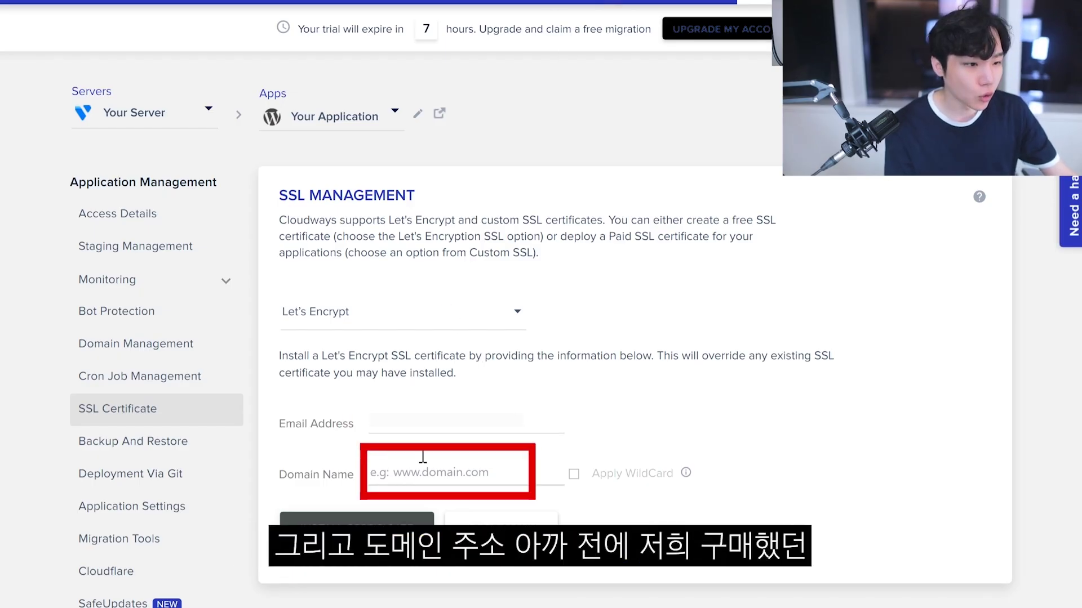
{"action": "left_click", "coordinate": [429, 468]}
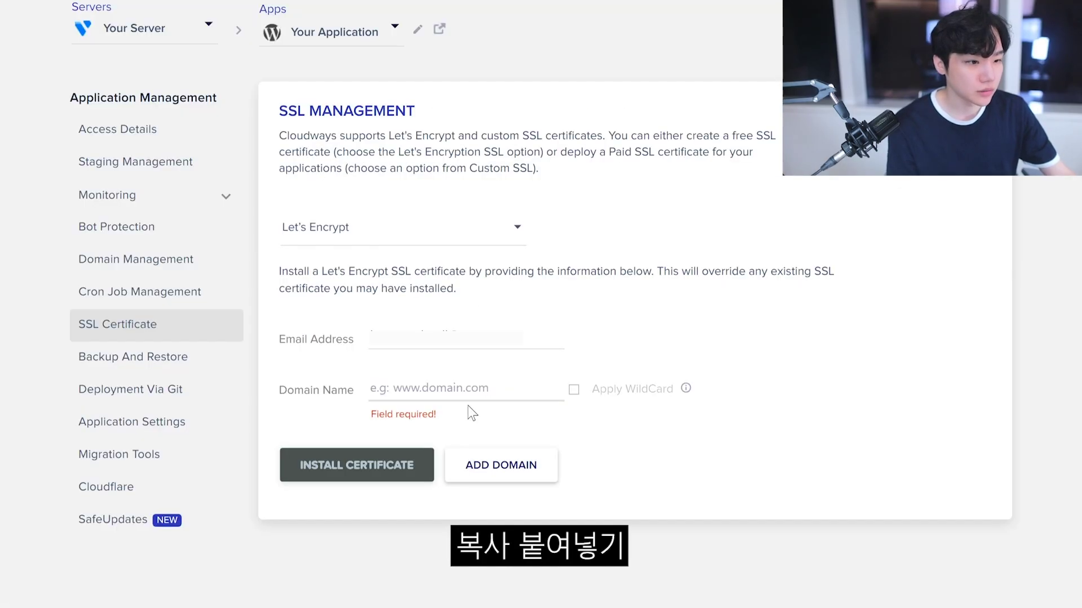
{"action": "key", "text": "ctrl+v"}
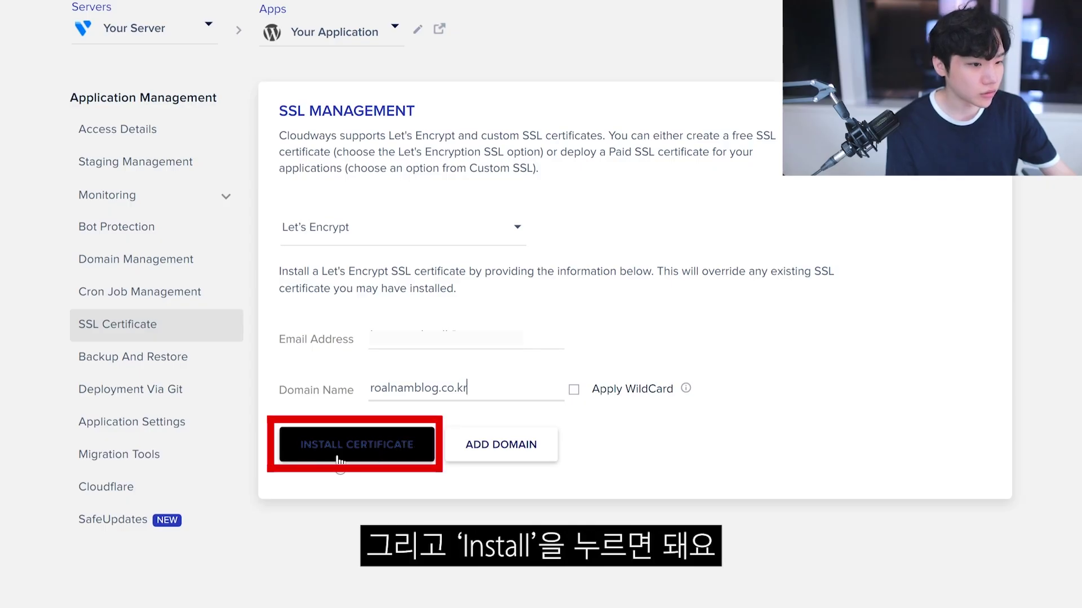
{"action": "left_click", "coordinate": [336, 237]}
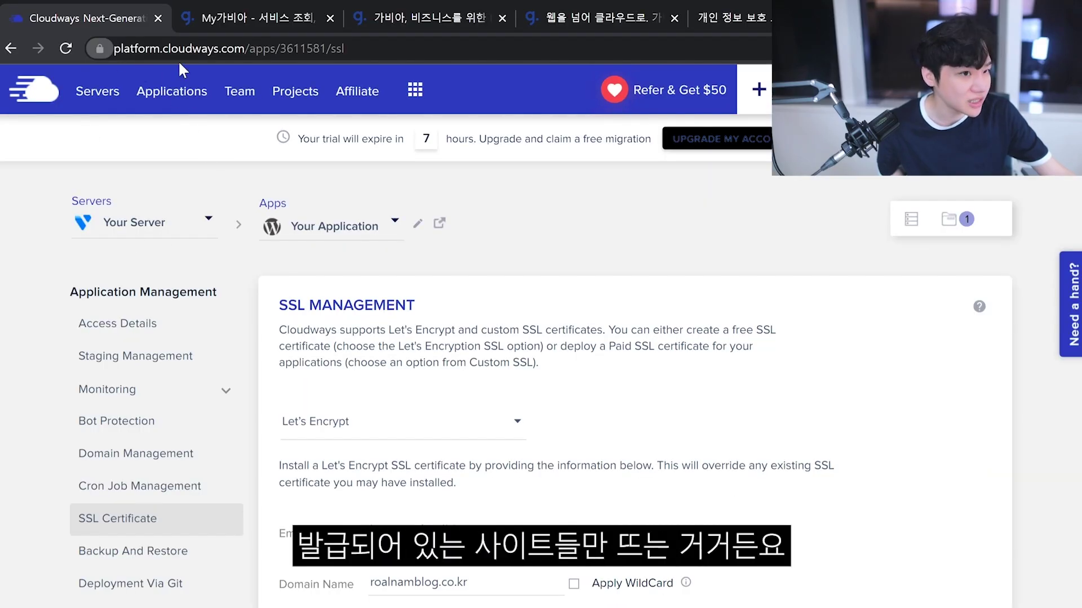
Compare the https prefix in the Cloudways and roalnamblog.co.kr addresses, and proceed to the blog past the privacy warning.
{"action": "left_click", "coordinate": [189, 50]}
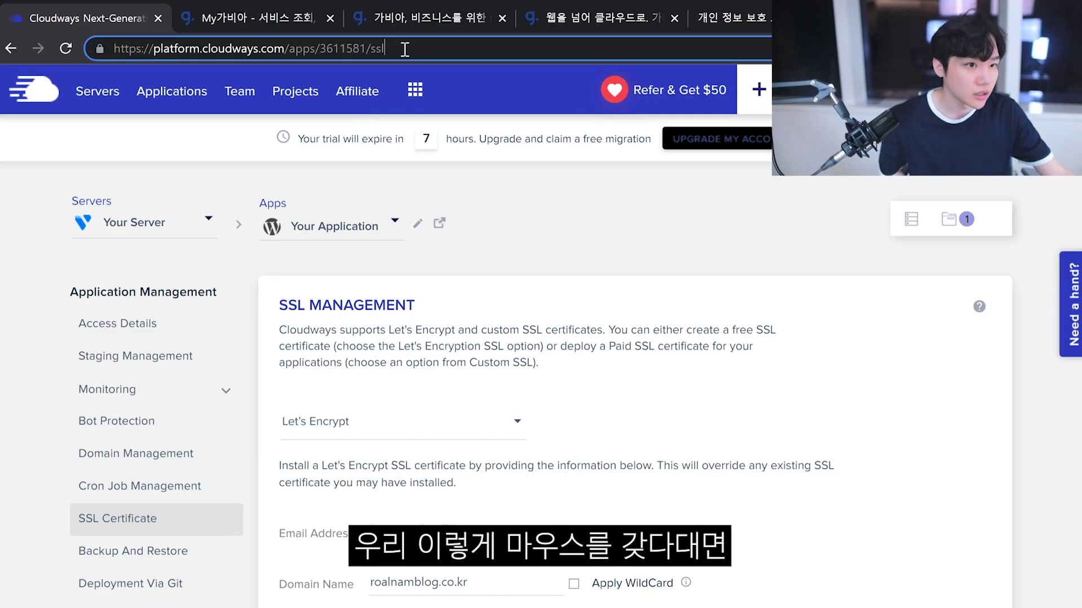
{"action": "left_click_drag", "start_coordinate": [153, 50], "coordinate": [84, 50]}
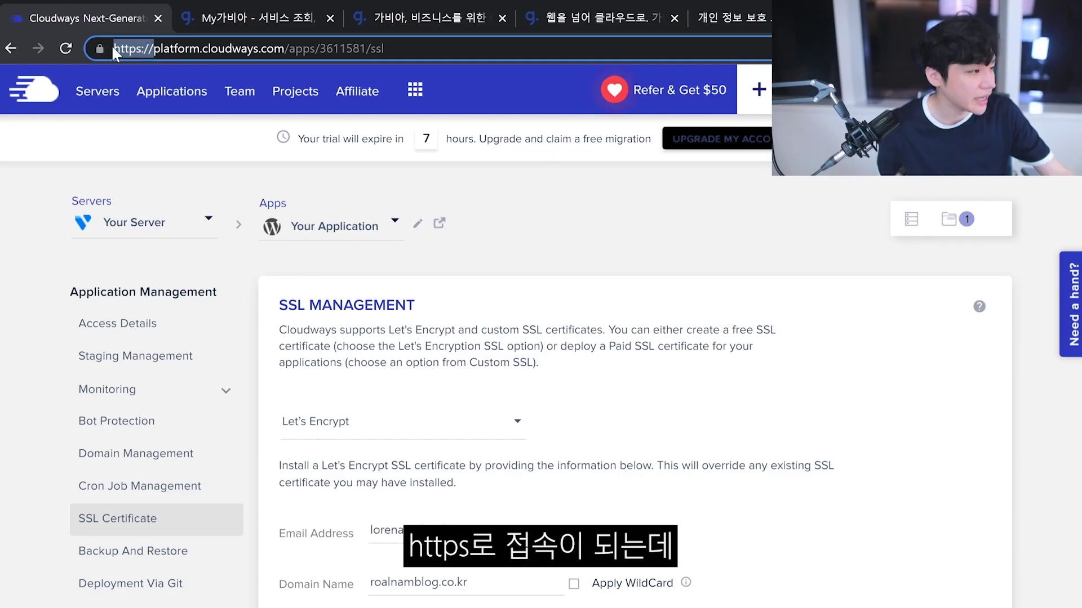
{"action": "left_click", "coordinate": [709, 19]}
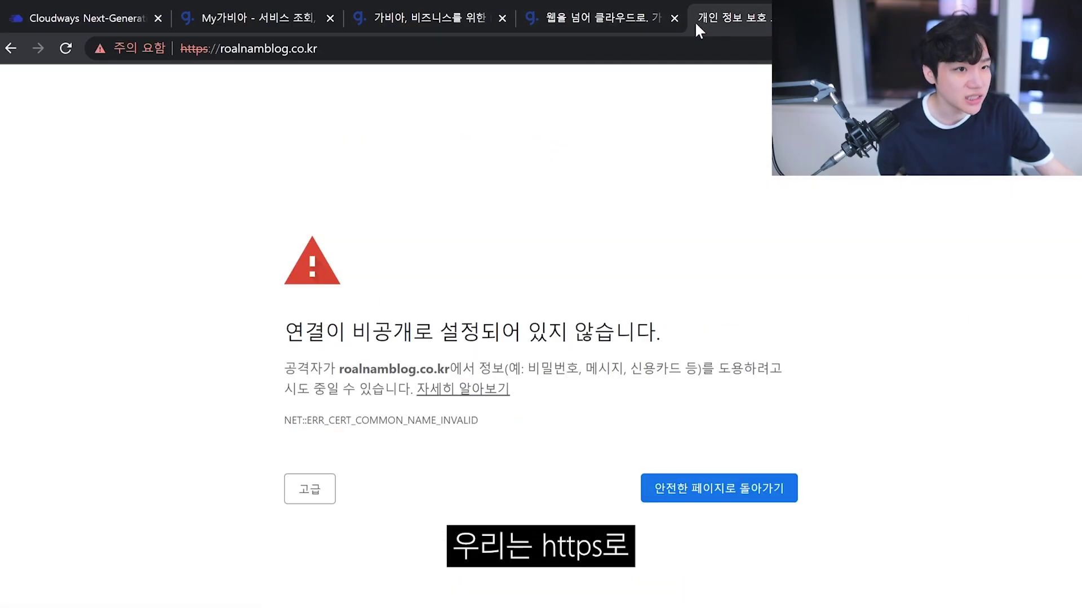
{"action": "left_click", "coordinate": [204, 50]}
{"action": "left_click", "coordinate": [211, 50]}
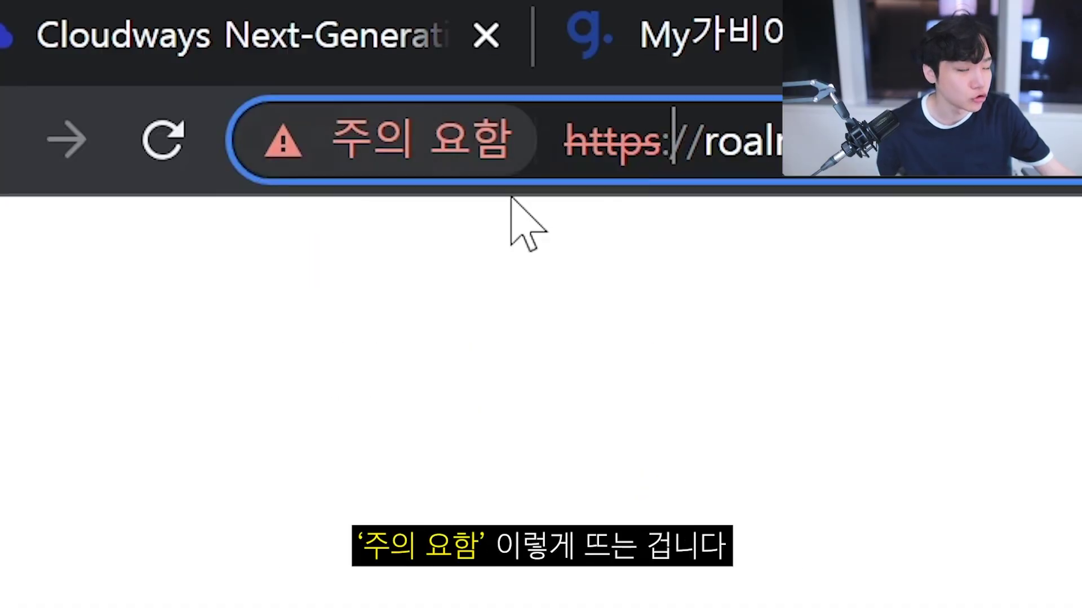
{"action": "left_click_drag", "start_coordinate": [710, 163], "coordinate": [229, 138]}
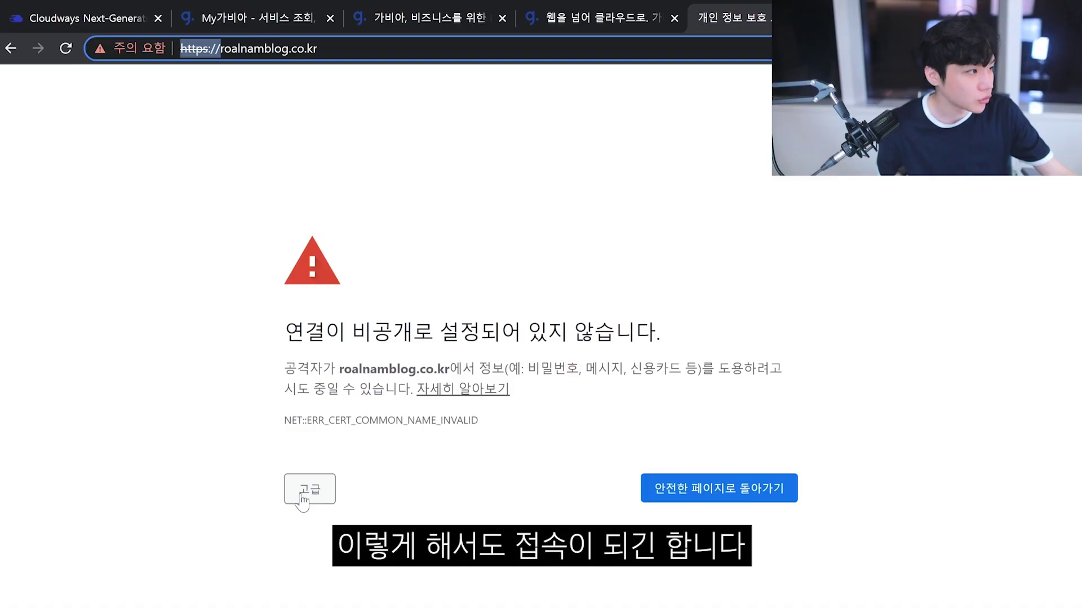
{"action": "left_click", "coordinate": [302, 495]}
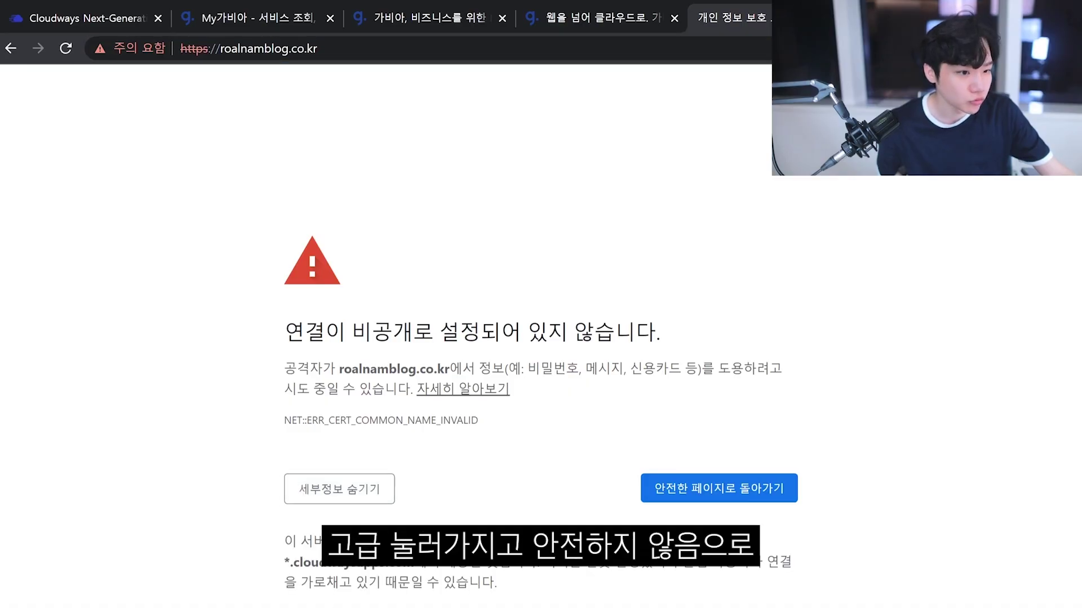
{"action": "left_click", "coordinate": [361, 606]}
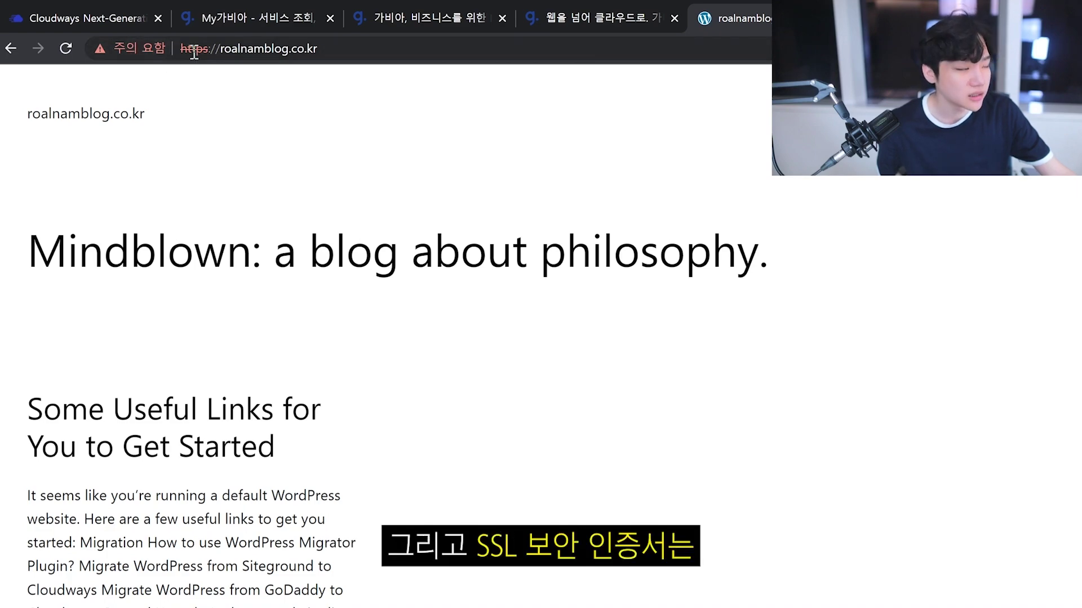
Return to Cloudways, install the Let's Encrypt certificate for roalnamblog.co.kr and check its auto renewal setting.
{"action": "left_click", "coordinate": [98, 14]}
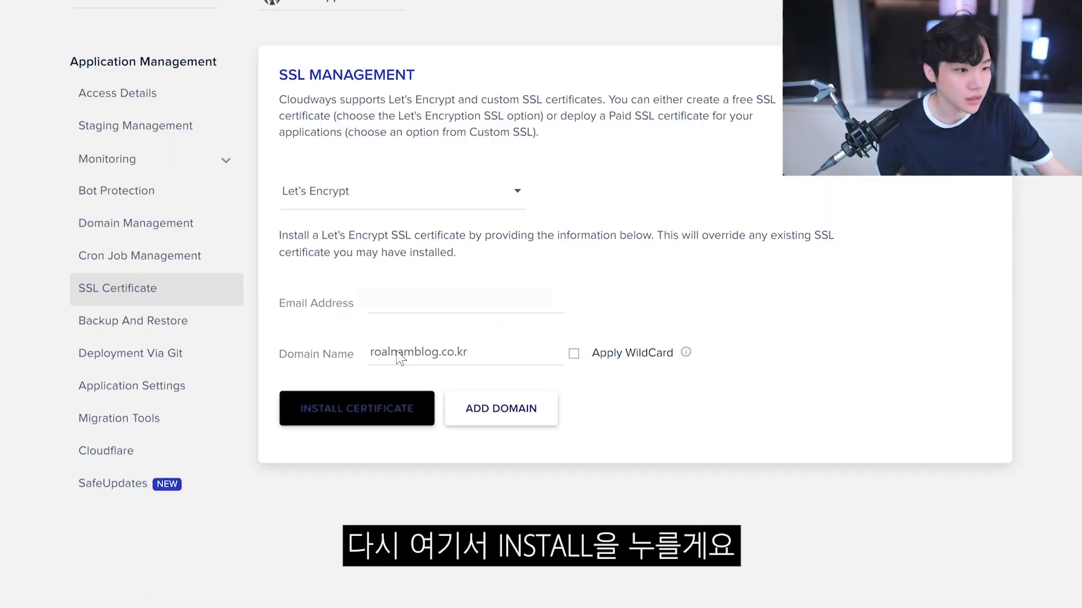
{"action": "left_click", "coordinate": [332, 418]}
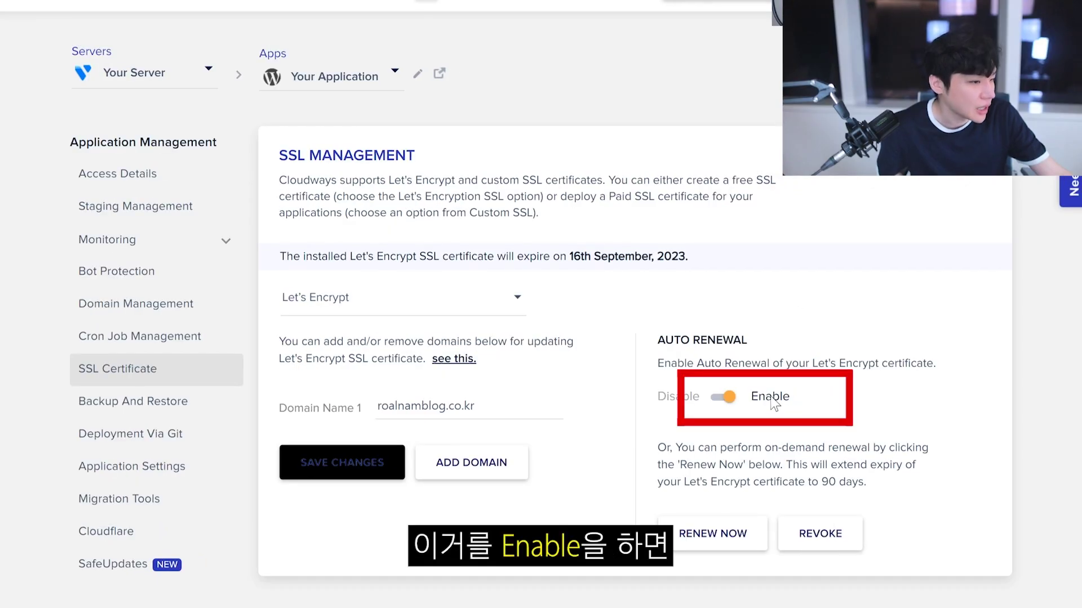
{"action": "left_click_drag", "start_coordinate": [789, 399], "coordinate": [760, 410]}
{"action": "left_click", "coordinate": [762, 411]}
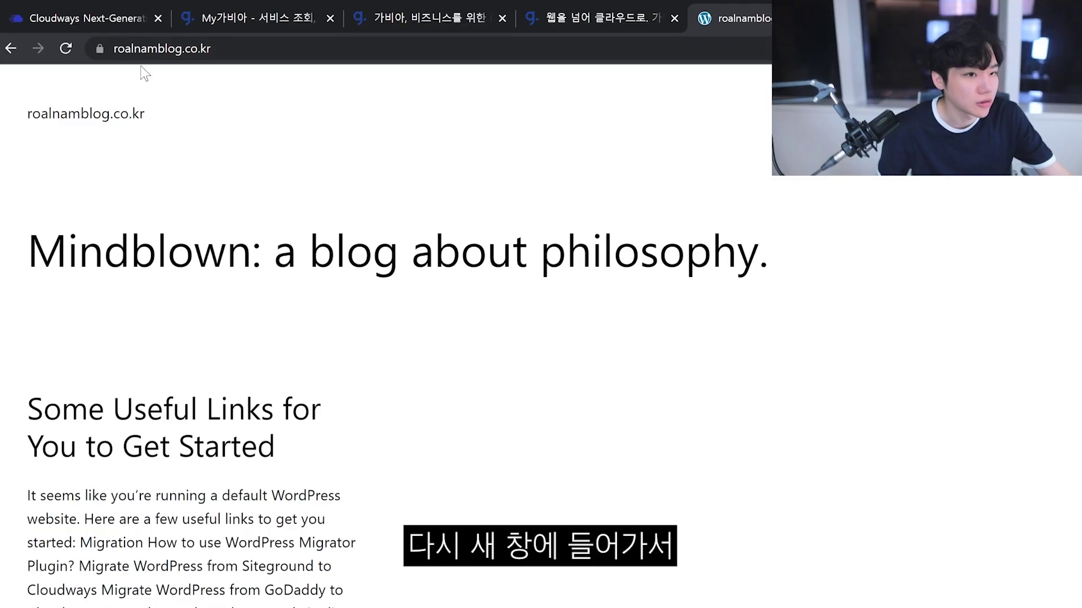
Revisit the roalnamblog.co.kr site and check the https prefix in its full address.
{"action": "left_click", "coordinate": [156, 56]}
{"action": "left_click", "coordinate": [243, 56]}
{"action": "left_click", "coordinate": [251, 91]}
{"action": "left_click", "coordinate": [159, 51]}
{"action": "left_click", "coordinate": [159, 49]}
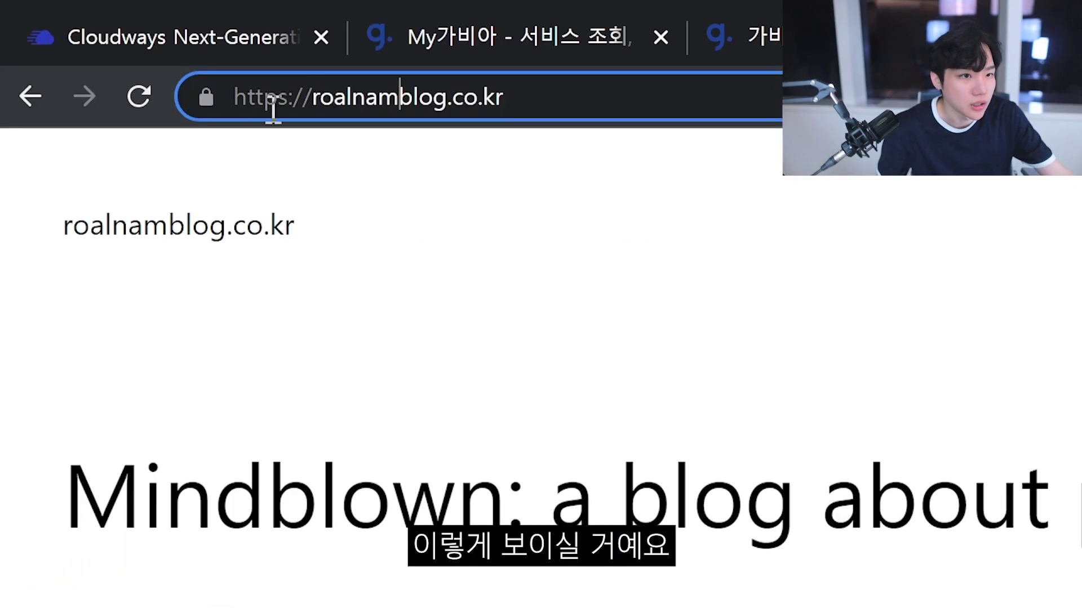
View the certificate of roalnamblog.co.kr, examine its issuing organization, and close the certificate viewer.
{"action": "left_click", "coordinate": [199, 97]}
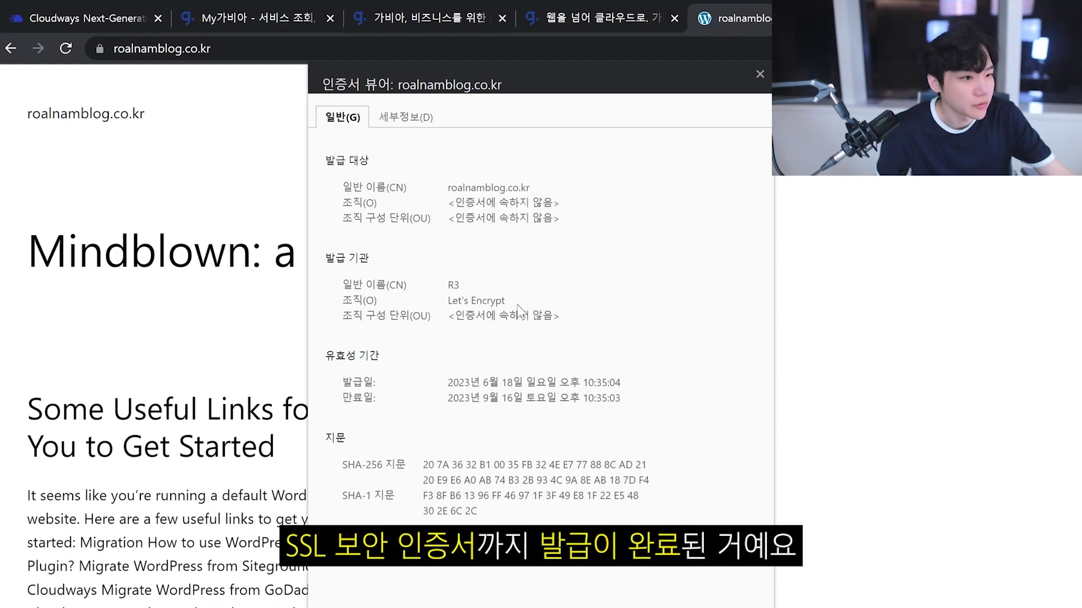
{"action": "left_click_drag", "start_coordinate": [507, 301], "coordinate": [416, 294]}
{"action": "left_click", "coordinate": [539, 272]}
{"action": "left_click", "coordinate": [445, 303]}
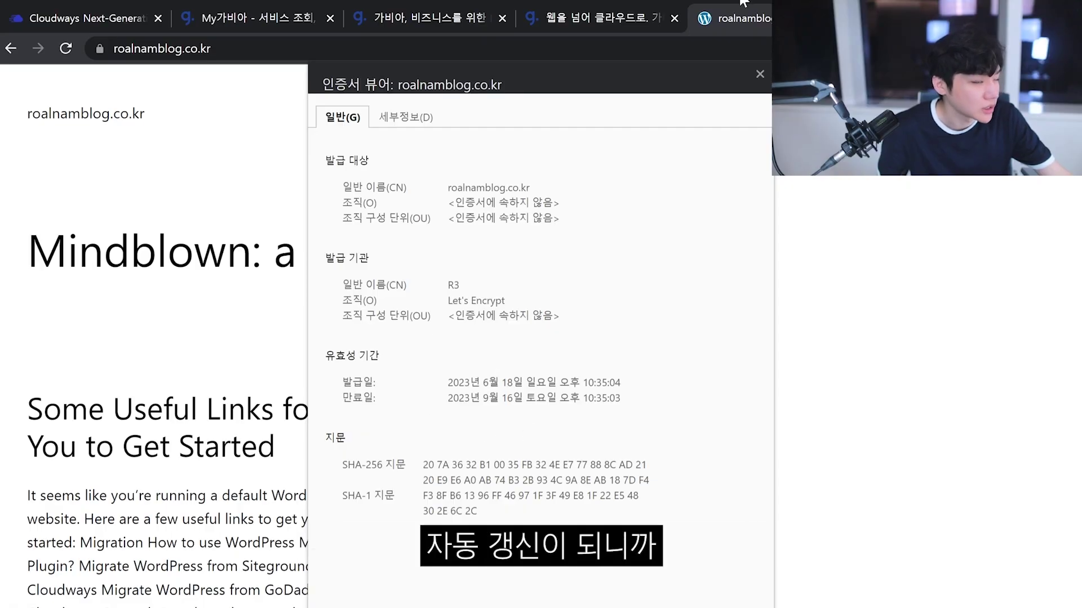
{"action": "left_click", "coordinate": [760, 74]}
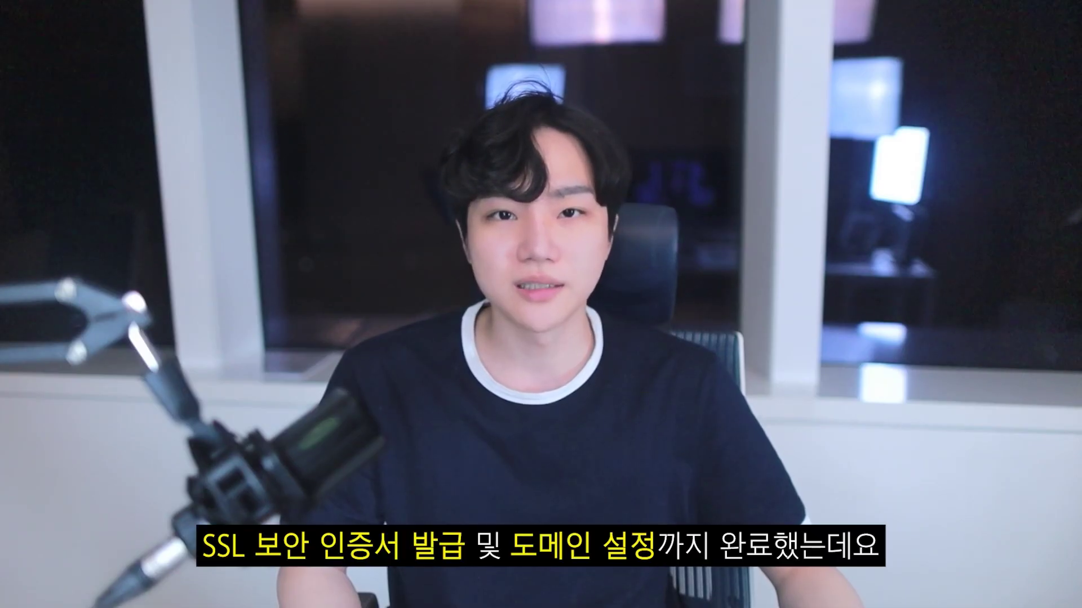